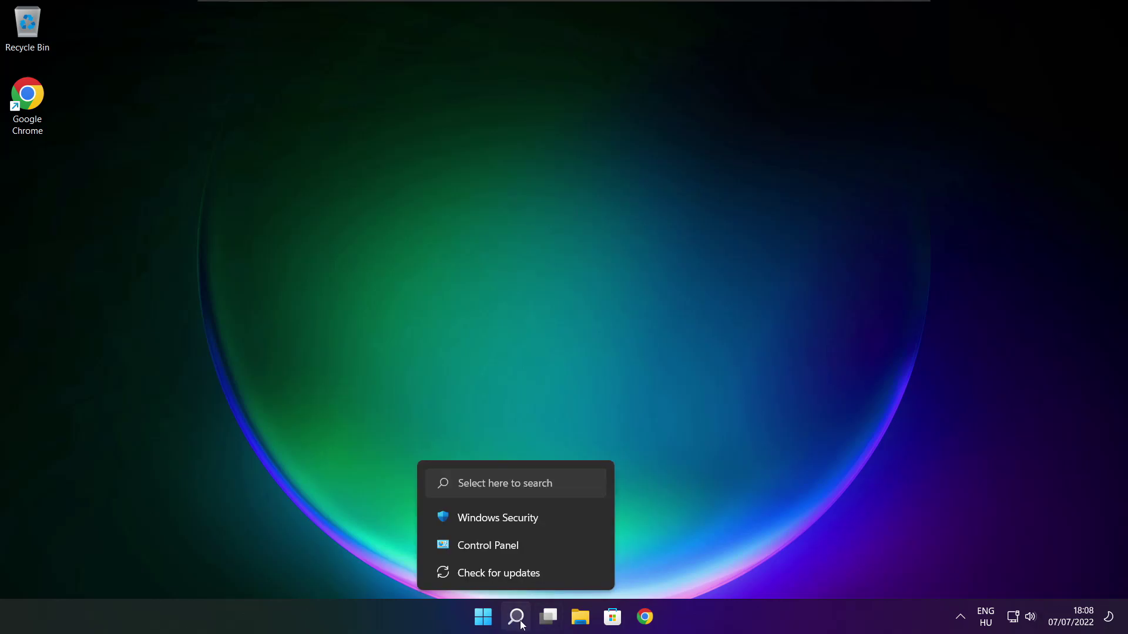
- Find Device Manager with Windows Search and launch it
left_click(517, 617)
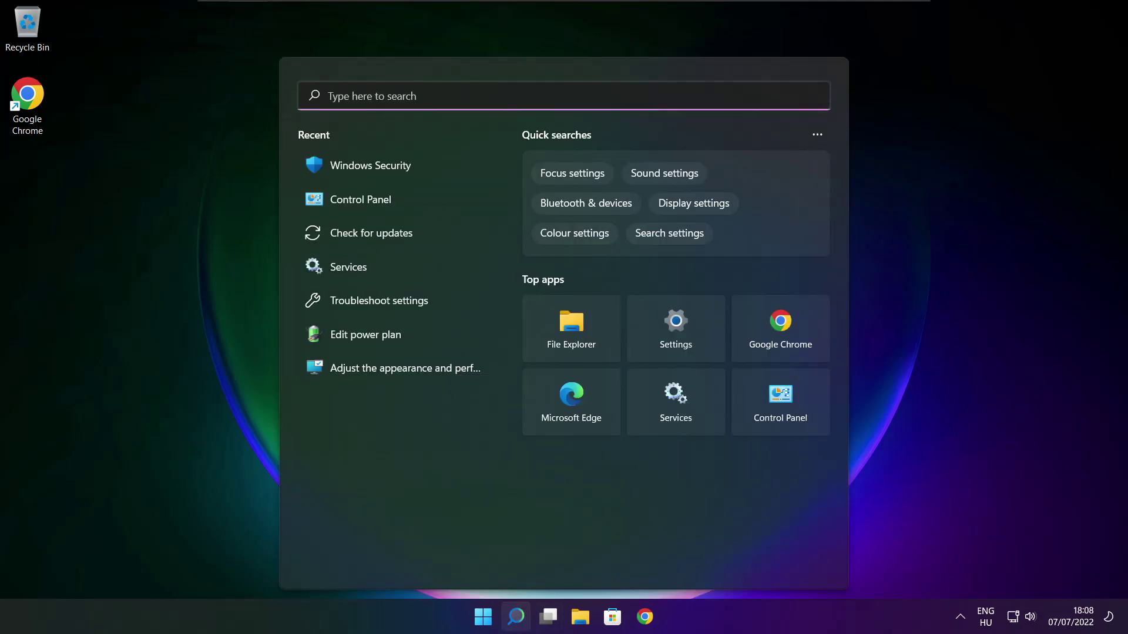
type("dev")
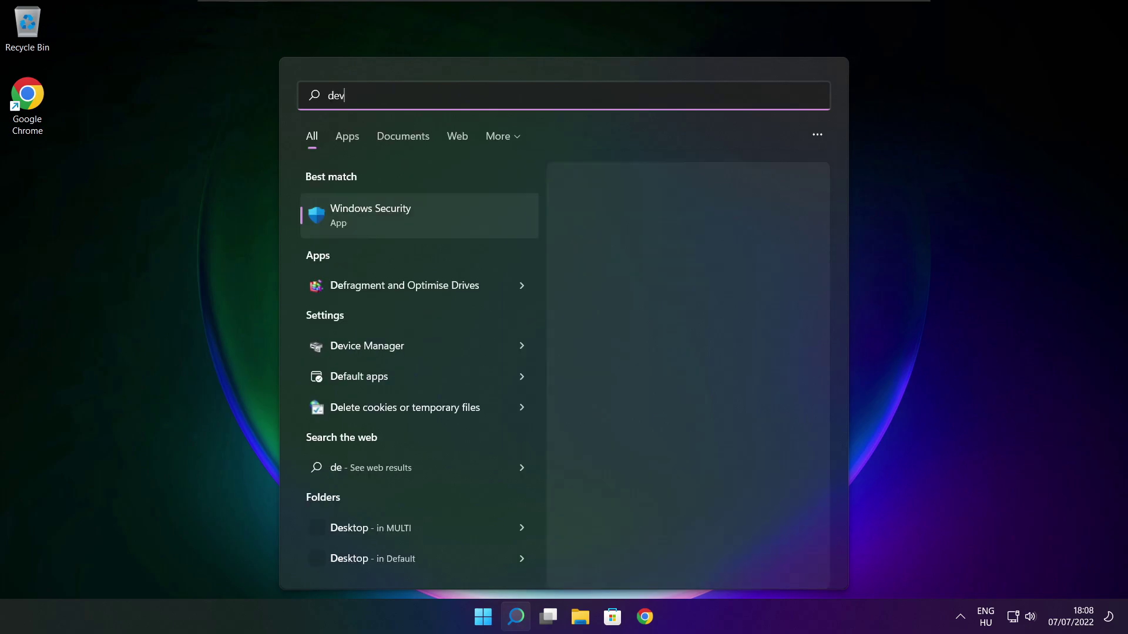
type("ice manager")
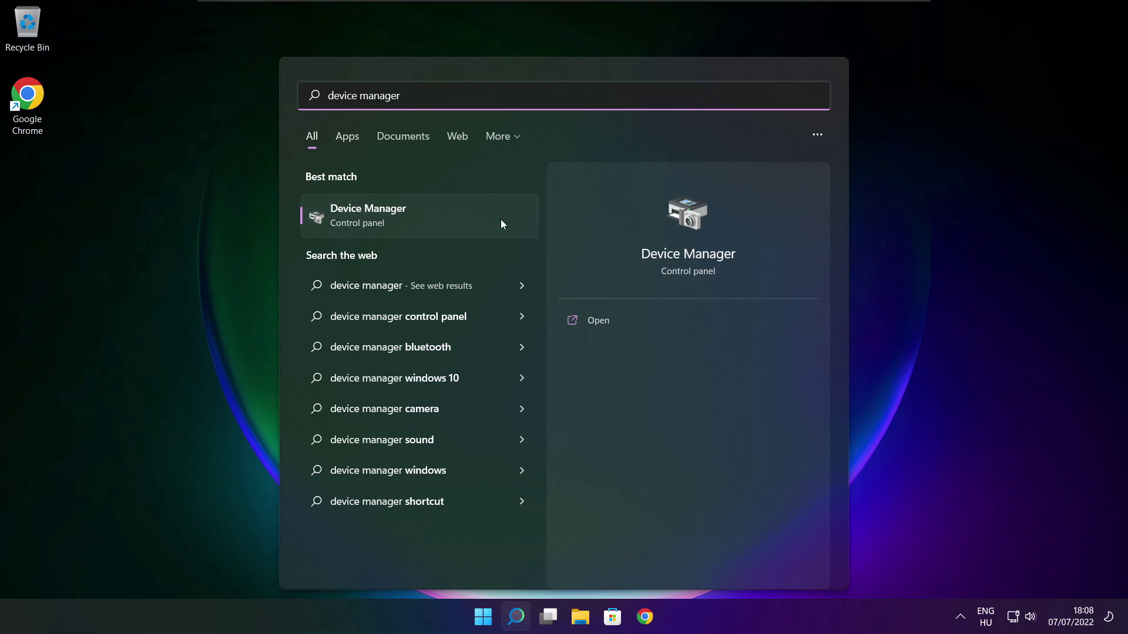
left_click(462, 220)
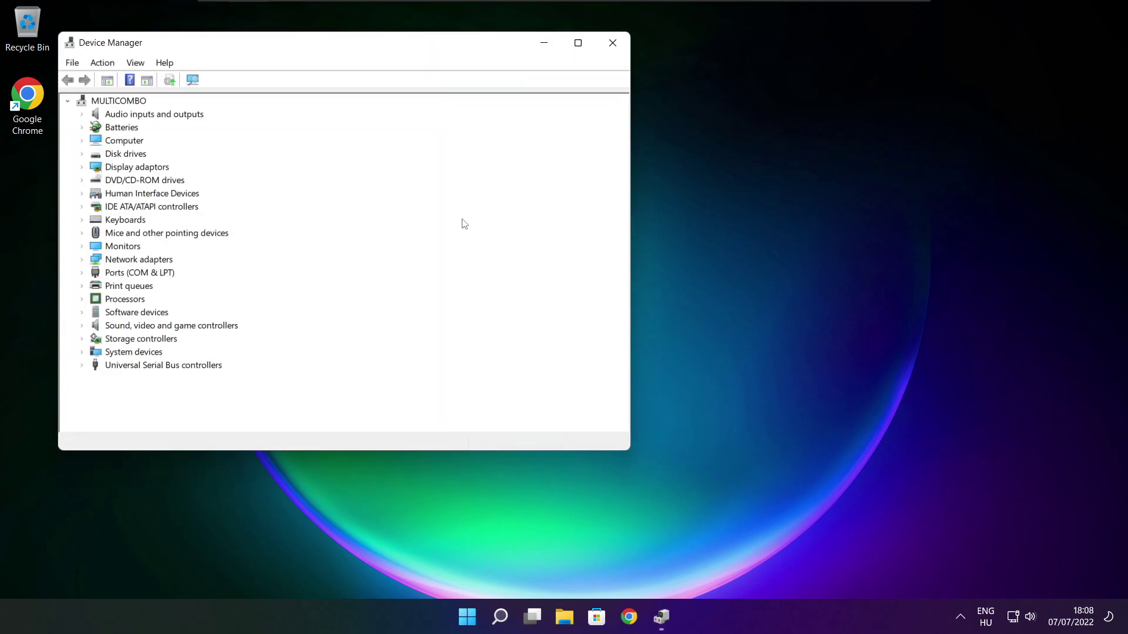
- Auto-search for a VMware SVGA 3D display driver, confirming the best one is installed
left_click(578, 43)
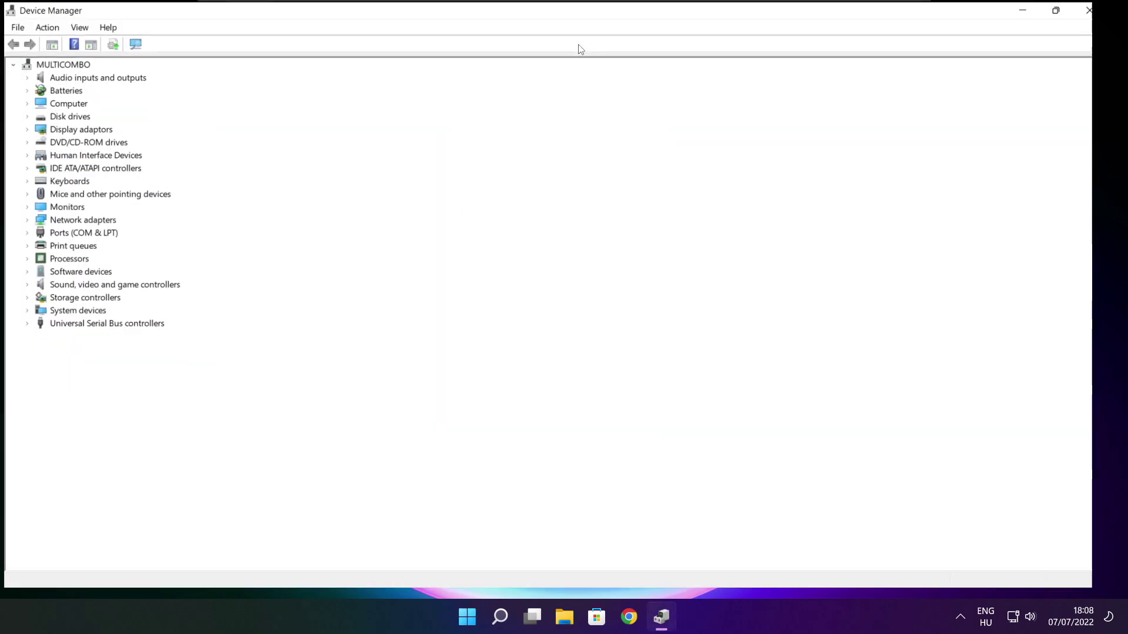
left_click(70, 132)
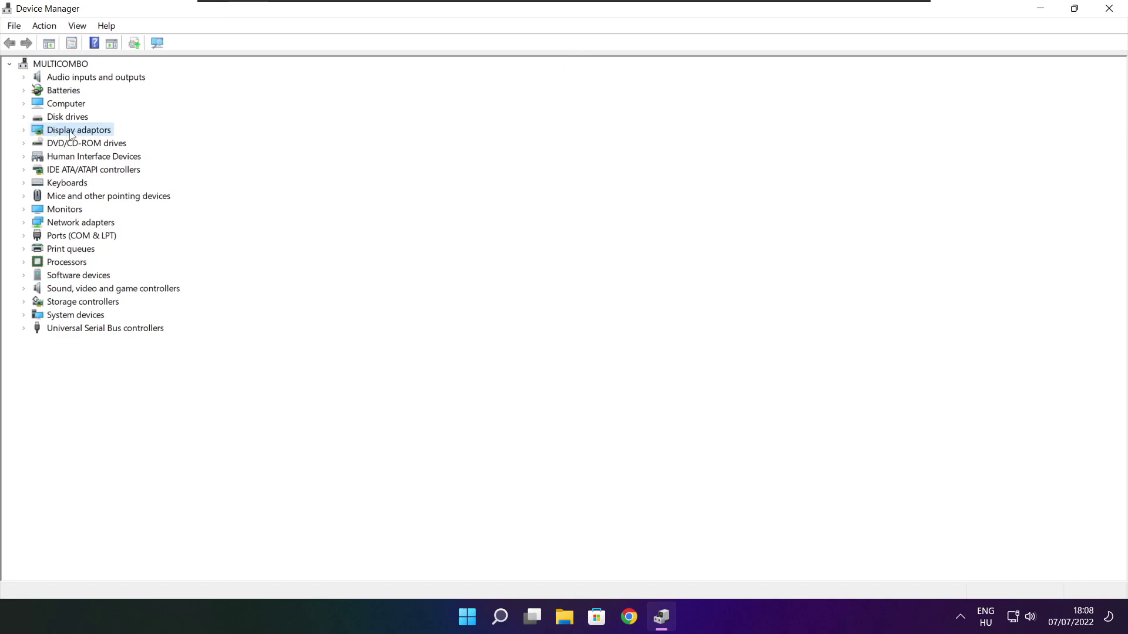
left_click(25, 131)
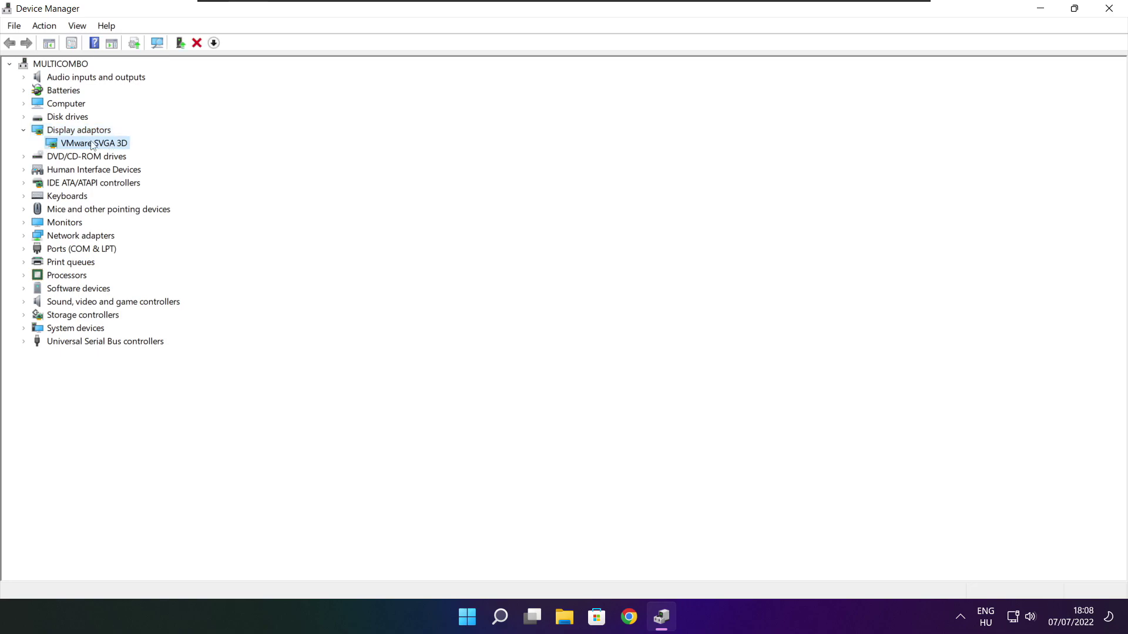
left_click(113, 148)
right_click(81, 145)
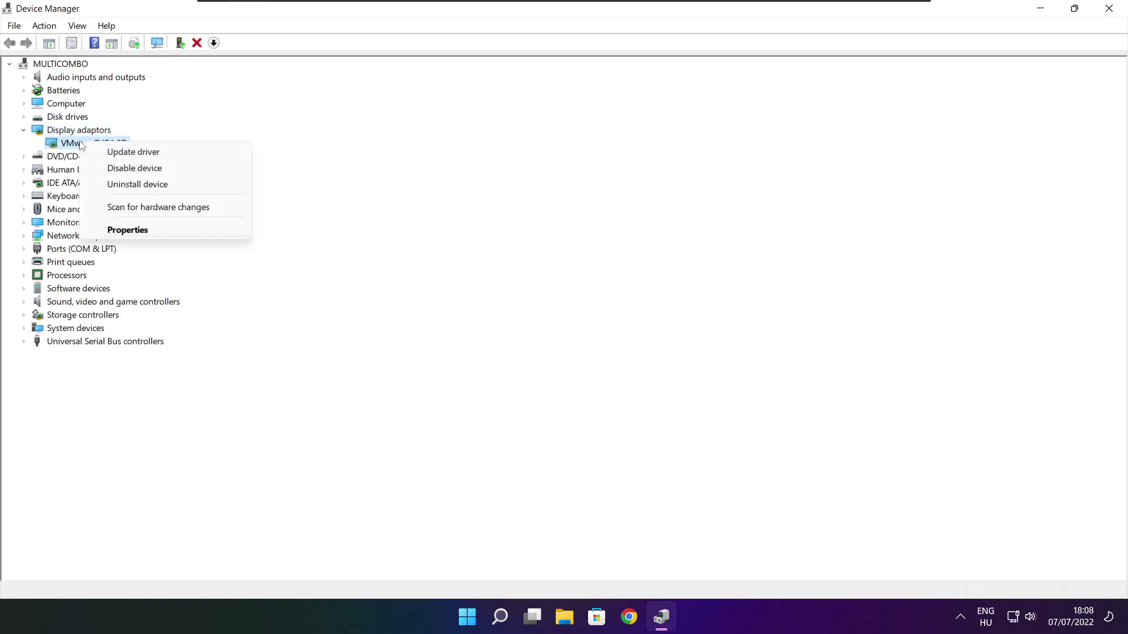
left_click(162, 155)
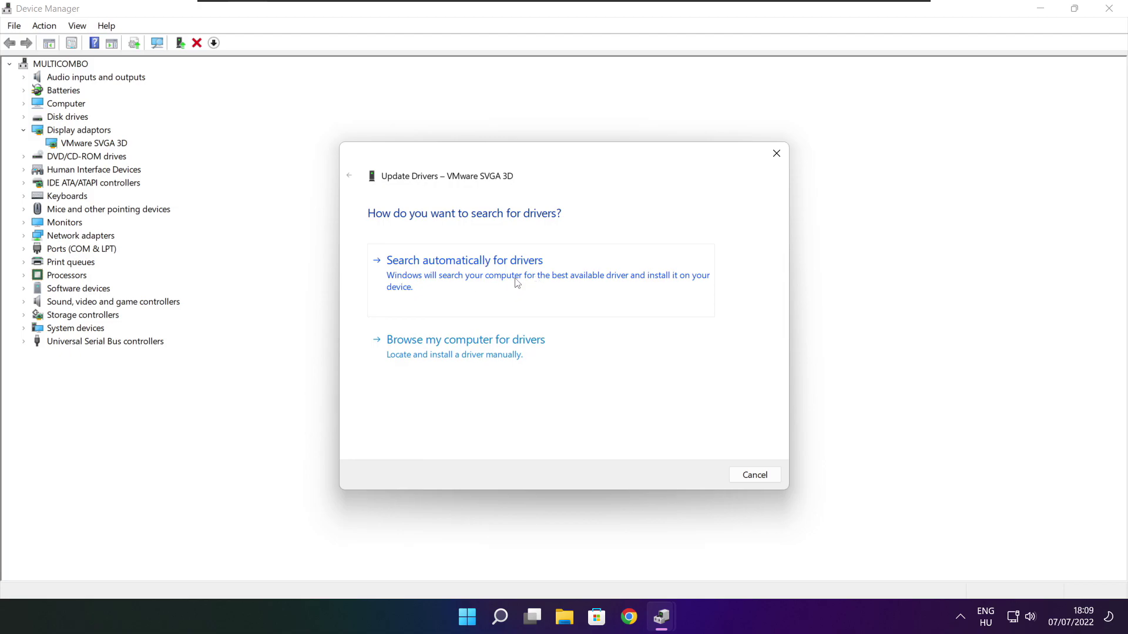
left_click(518, 283)
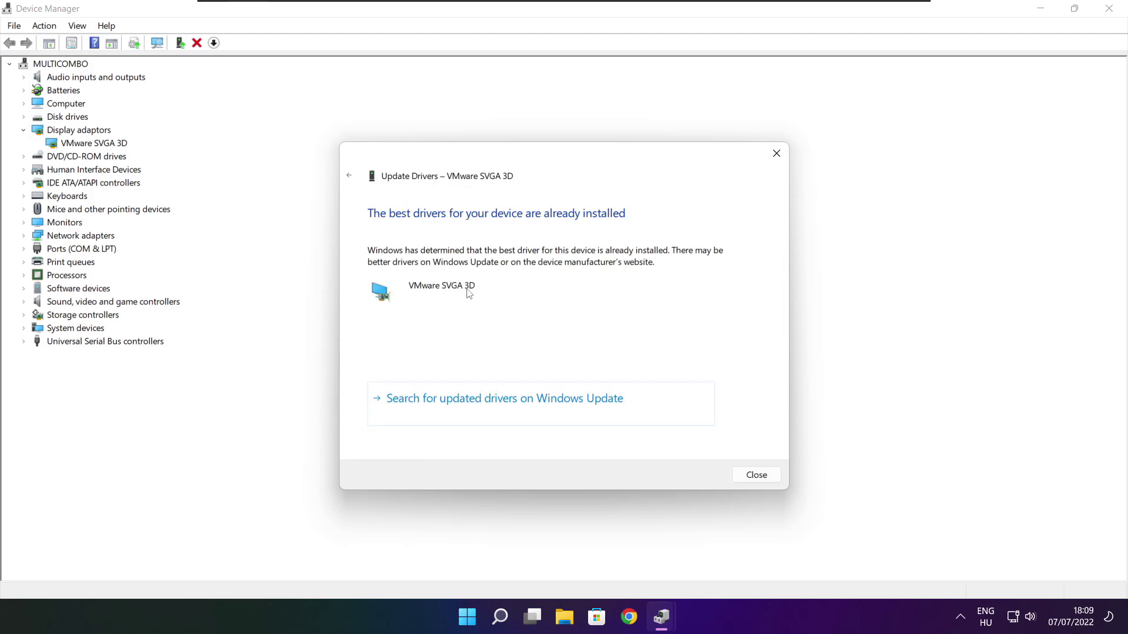
left_click(755, 475)
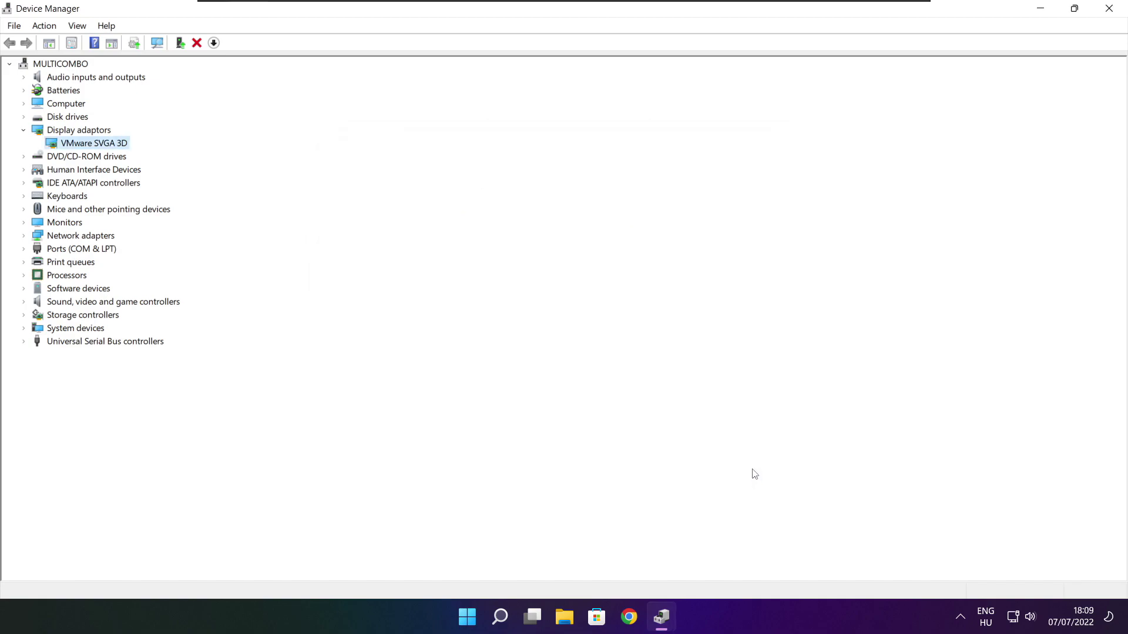
- Confirm the High Definition Audio Device driver is current, then close Device Manager
left_click(35, 303)
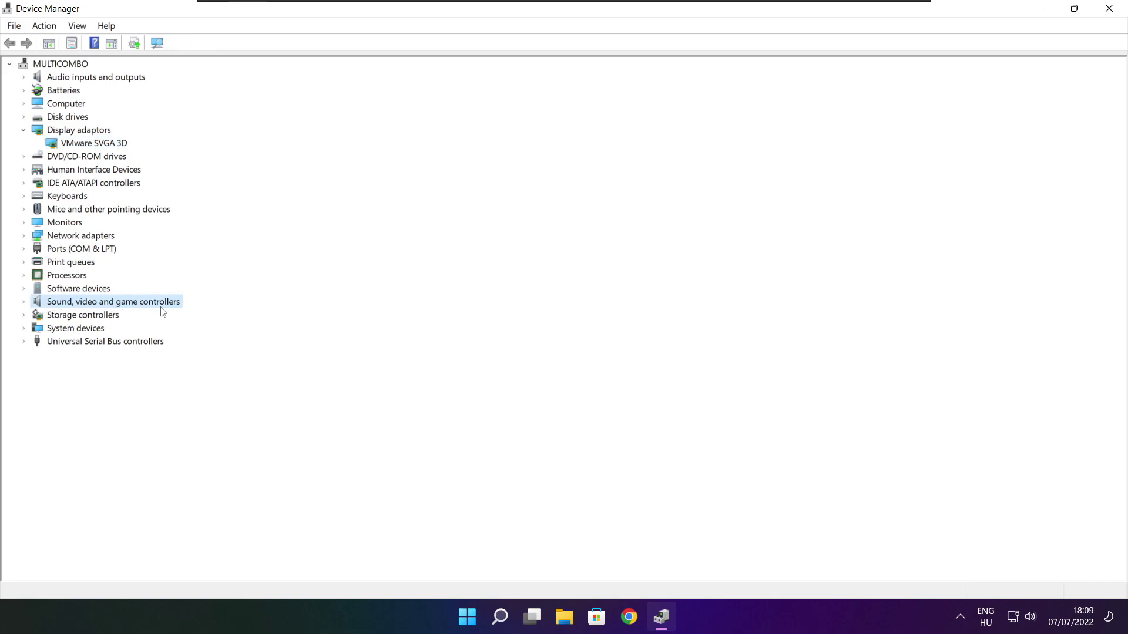
left_click(25, 303)
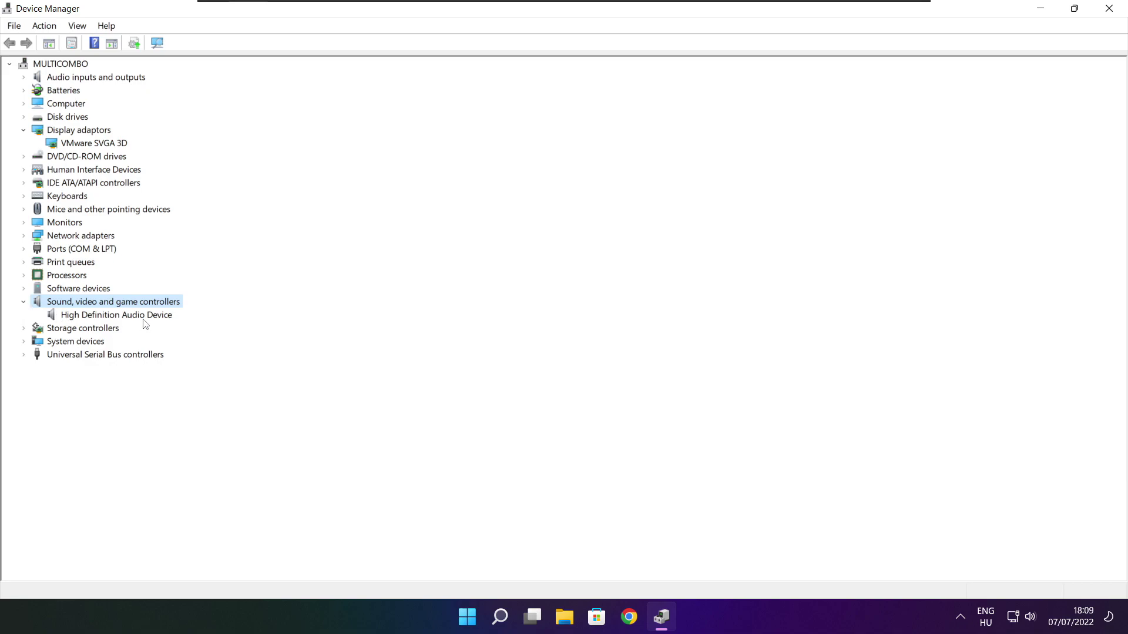
left_click(119, 318)
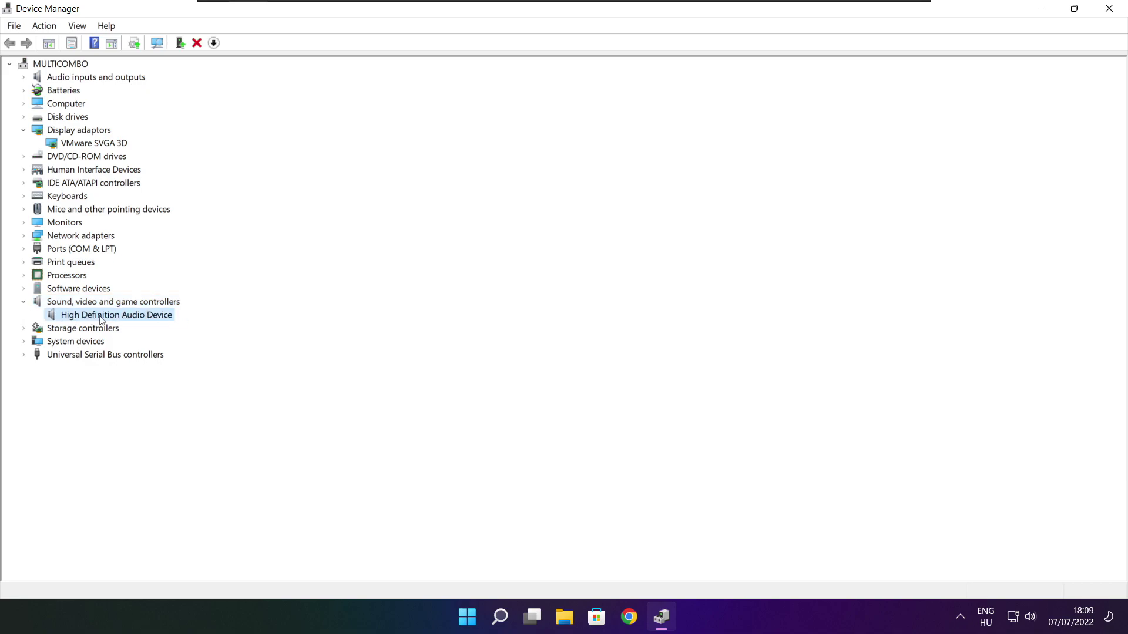
right_click(110, 317)
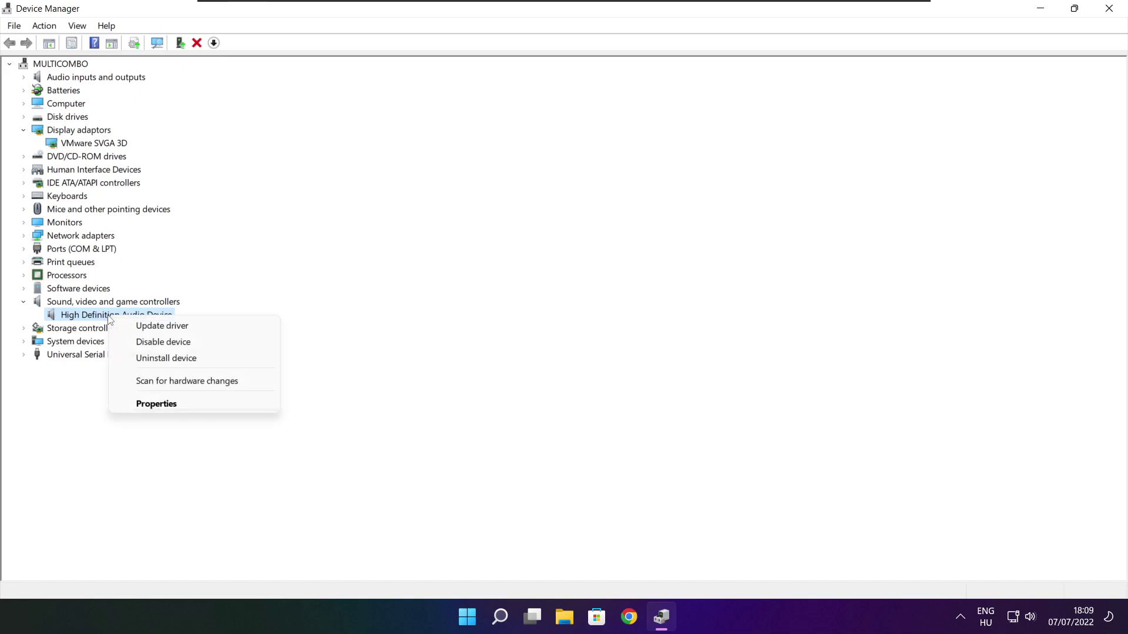
left_click(220, 331)
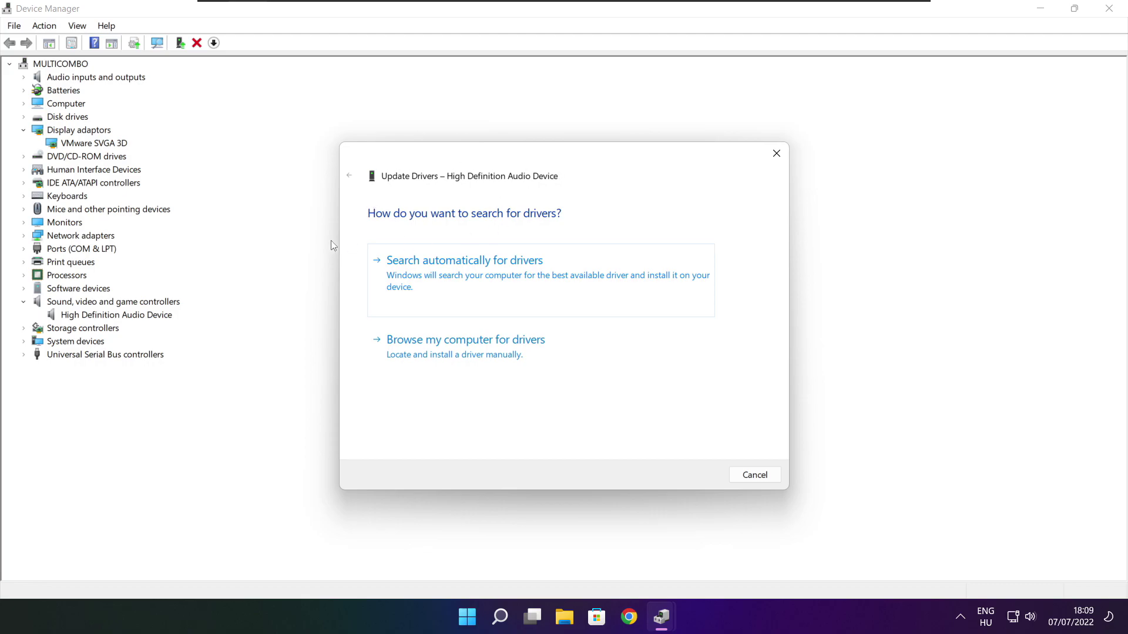
left_click(489, 280)
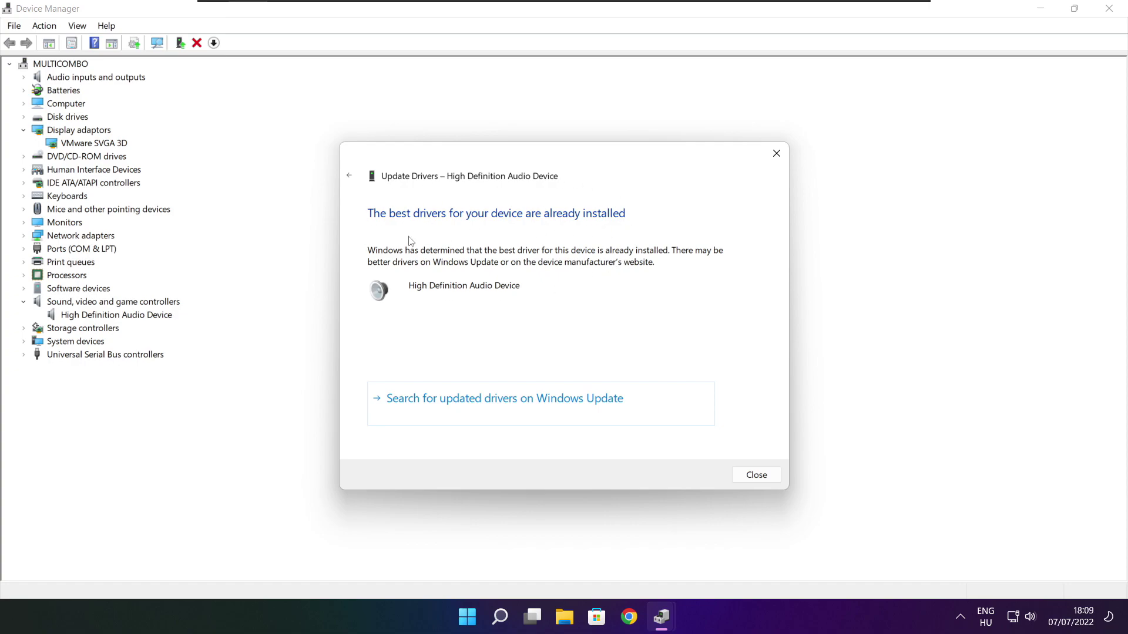
left_click(756, 475)
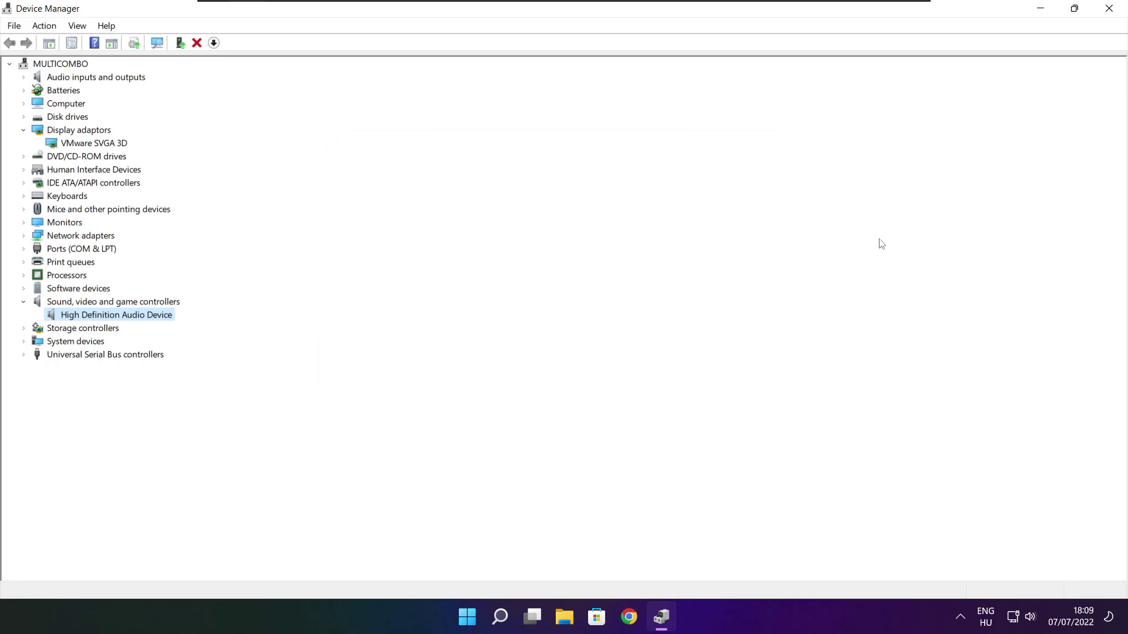
left_click(1110, 9)
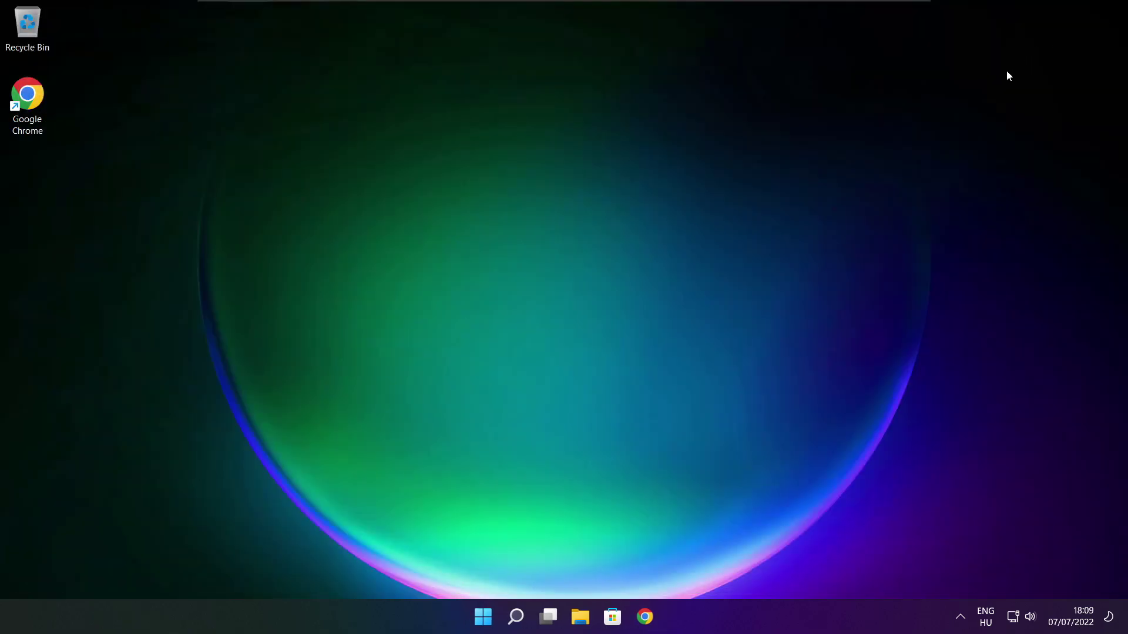
mouse_move(500, 617)
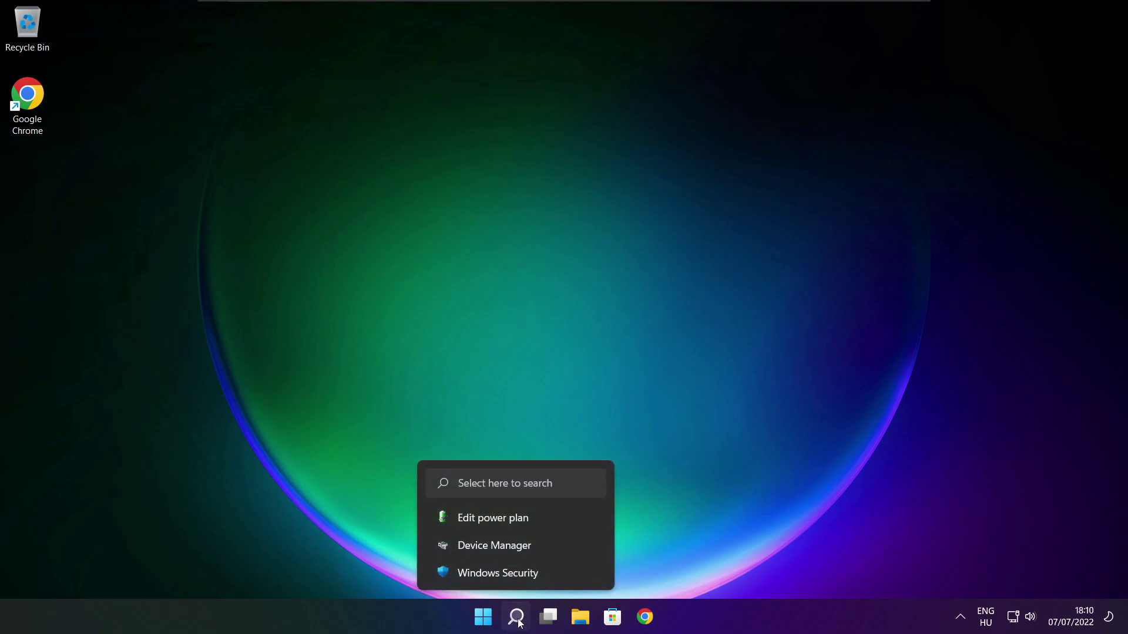
- Search for 'edit power plan' and open the Edit power plan settings
left_click(517, 617)
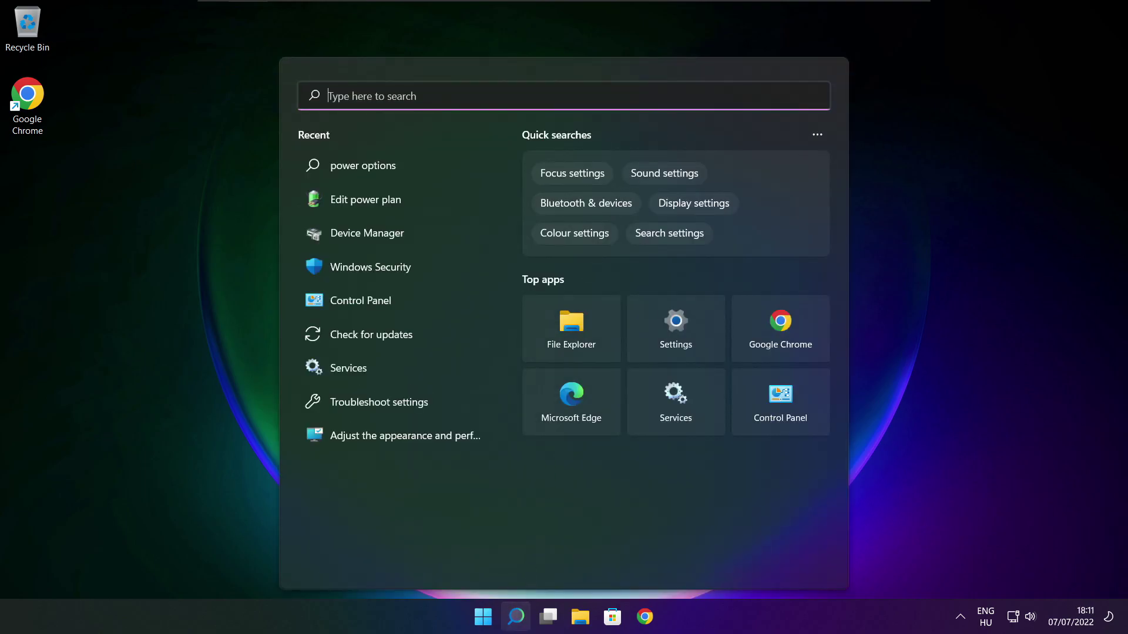
type("edit p")
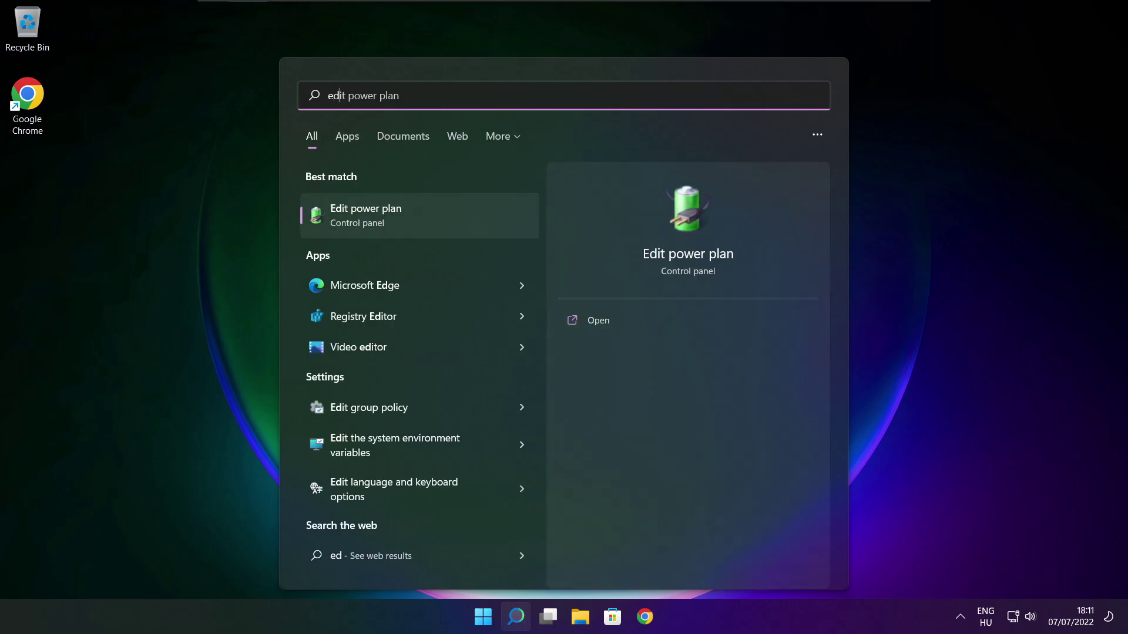
type("ower plan")
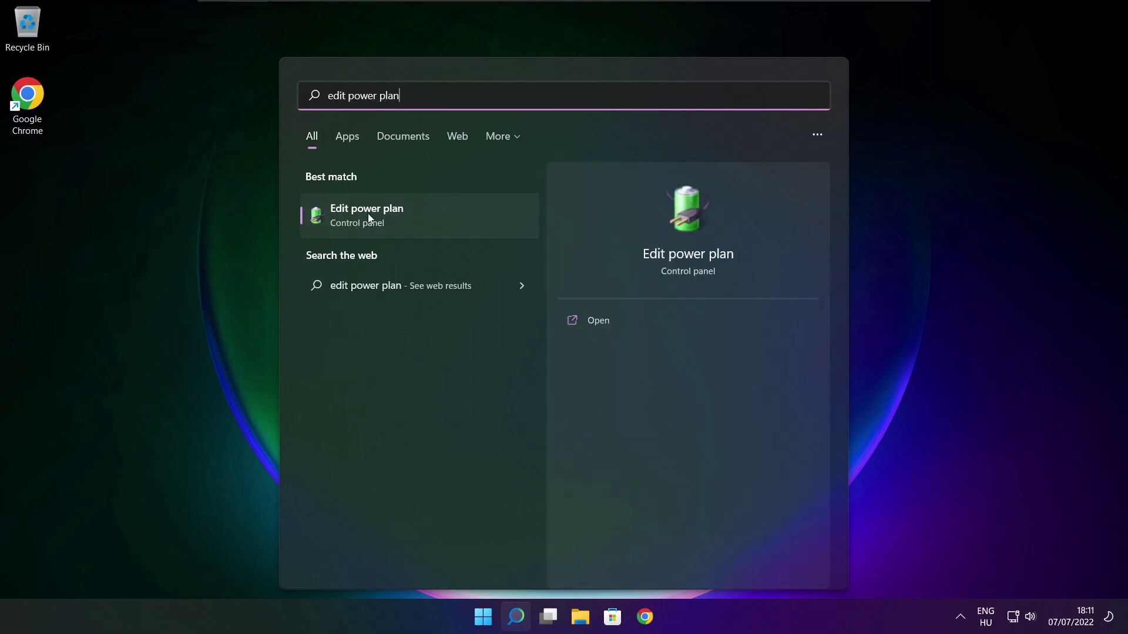
left_click(443, 225)
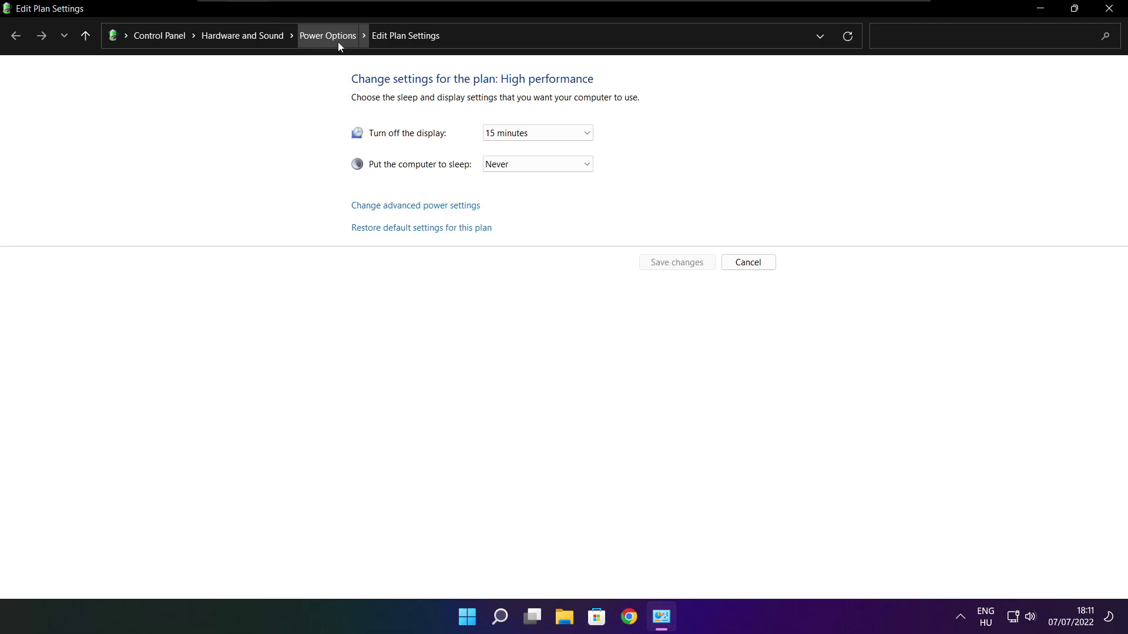
- Select High performance in Power Options and close the window
left_click(328, 36)
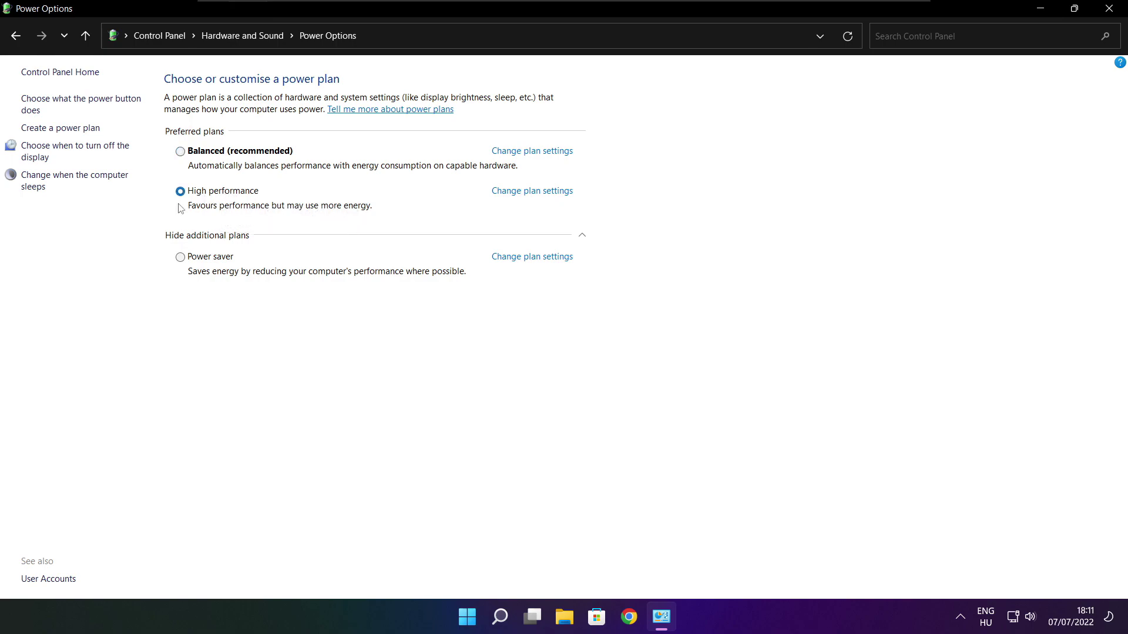
left_click(180, 192)
left_click(1112, 9)
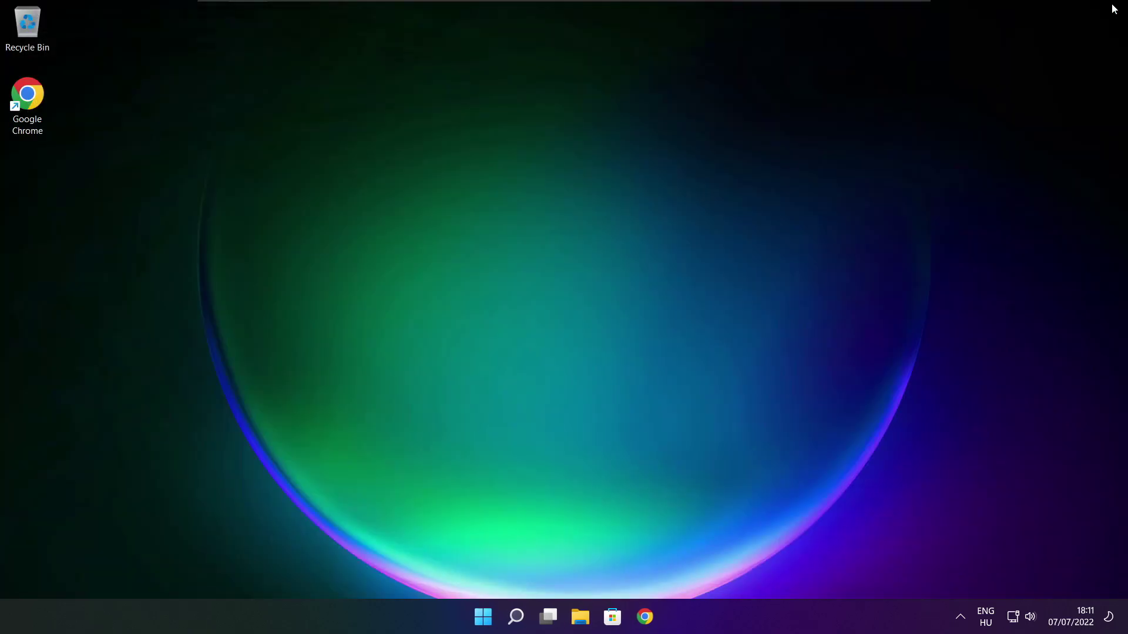
- Search for 'game mode' and open the Game Mode settings page
left_click(516, 617)
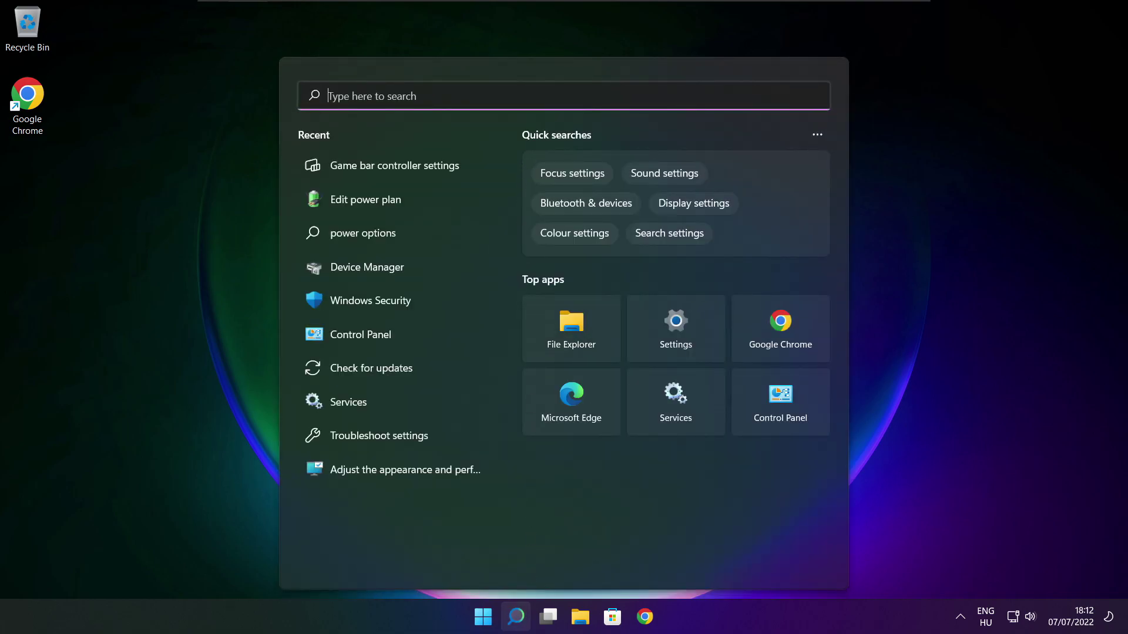
type("game m")
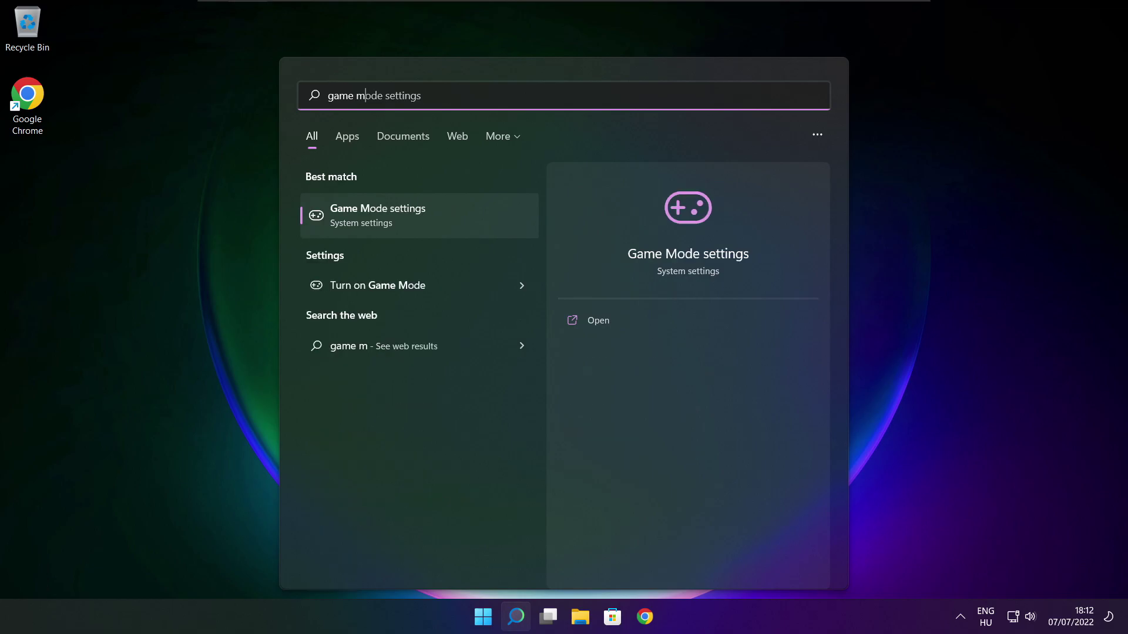
type("ode")
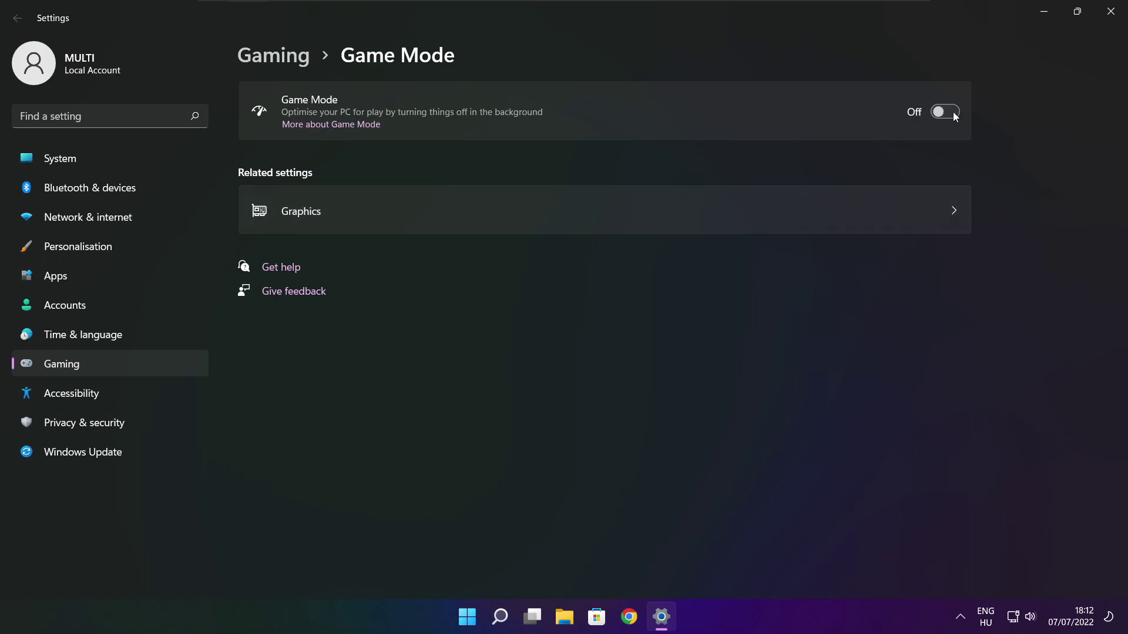
- Switch off opening Xbox Game Bar with the controller button, then close Settings
left_click(278, 62)
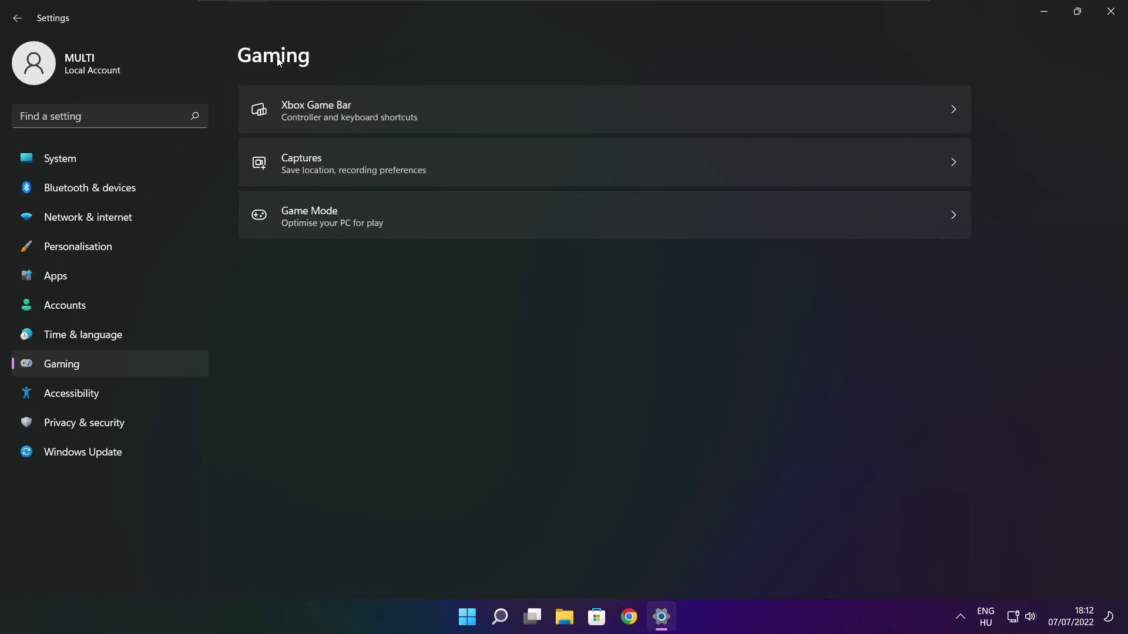
left_click(459, 119)
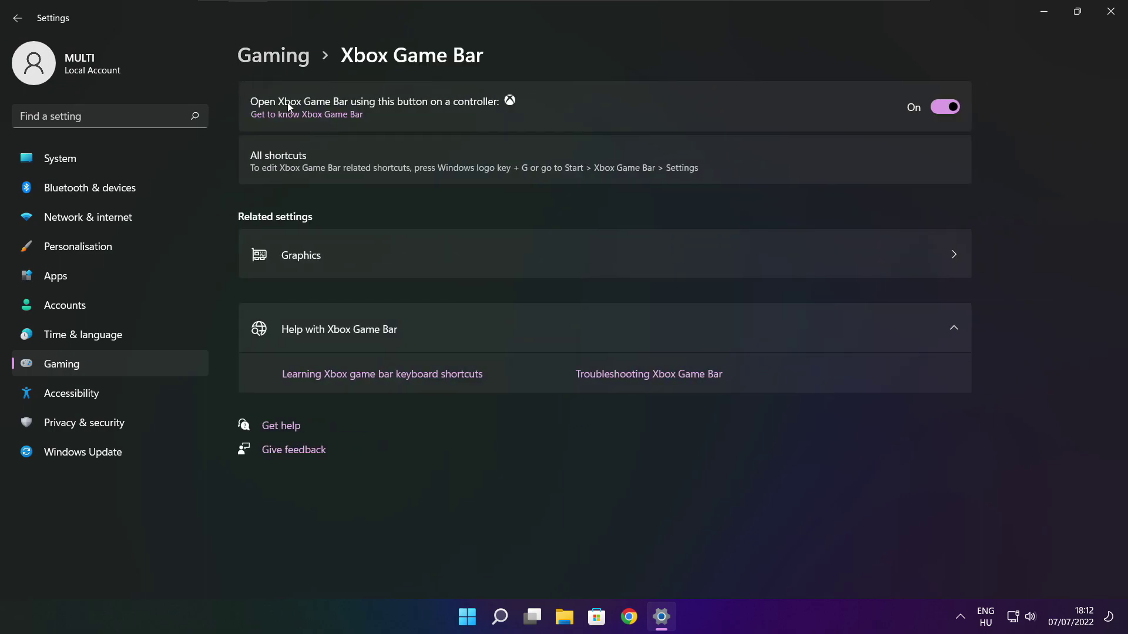
left_click(937, 108)
left_click(1111, 12)
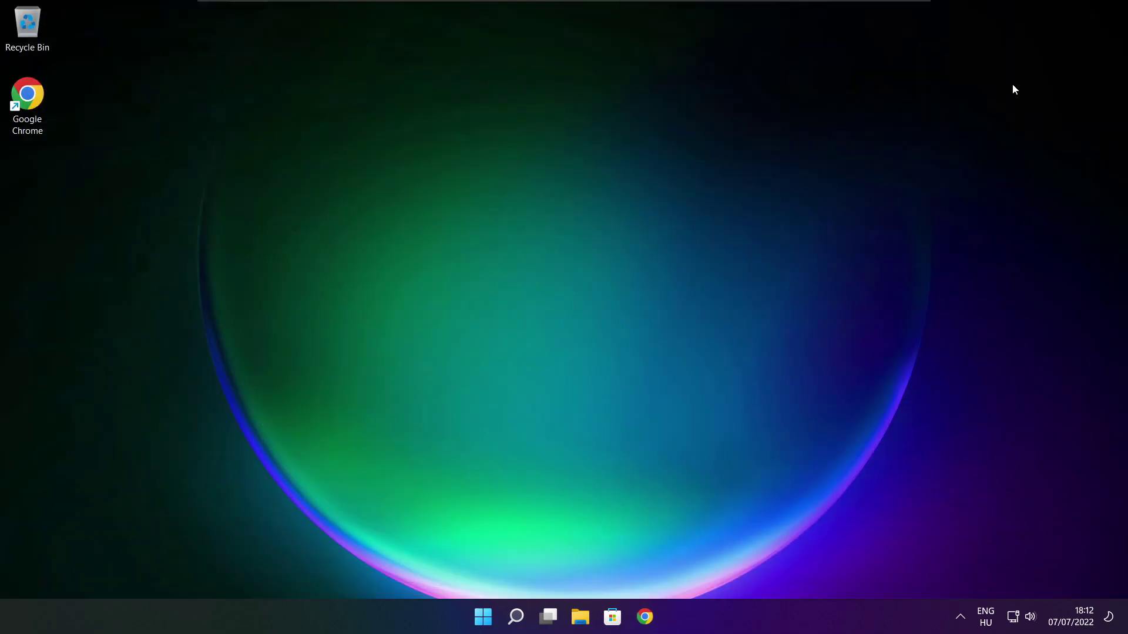
- Launch Task Manager from the Start button's power-user menu
right_click(483, 616)
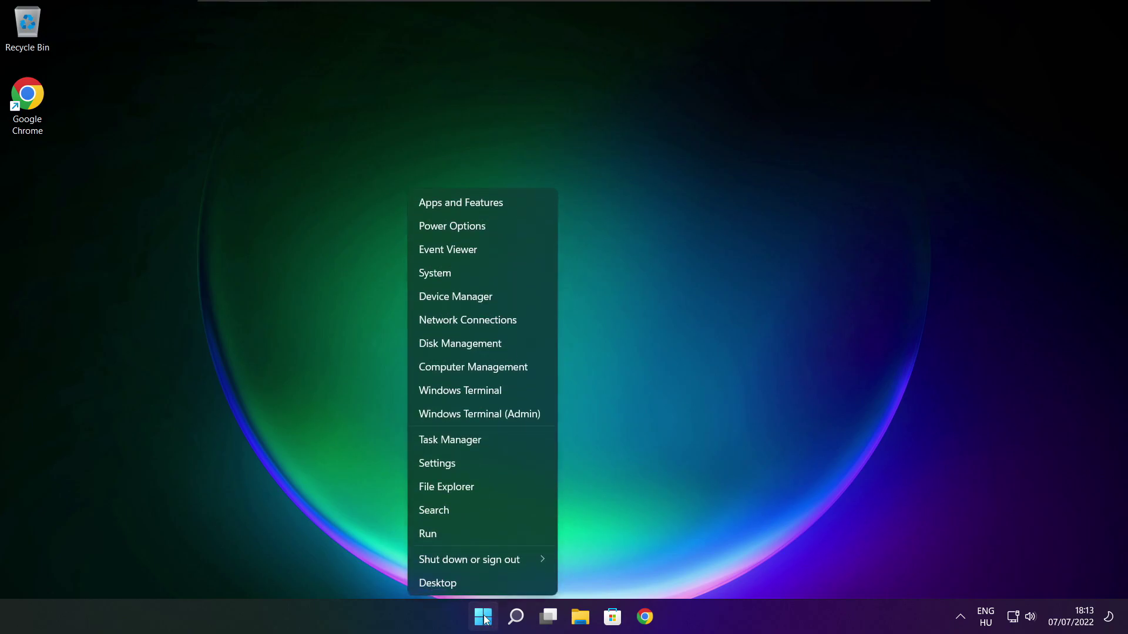
left_click(485, 439)
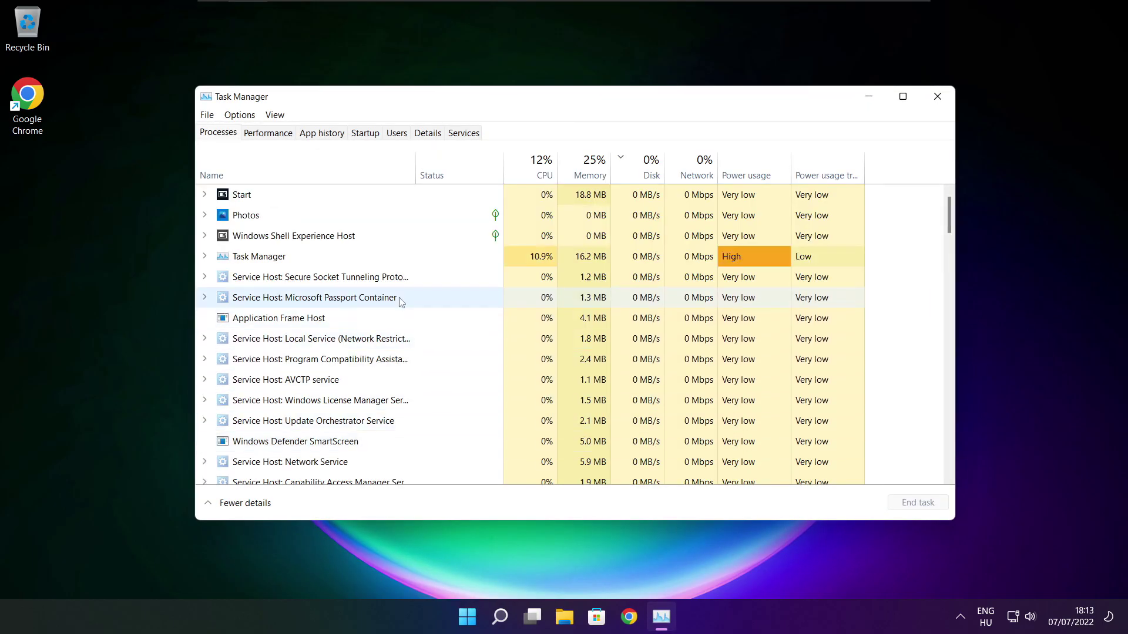
- Disable Cortana, Microsoft Edge, Microsoft Teams and Terminal as startup apps
left_click(364, 133)
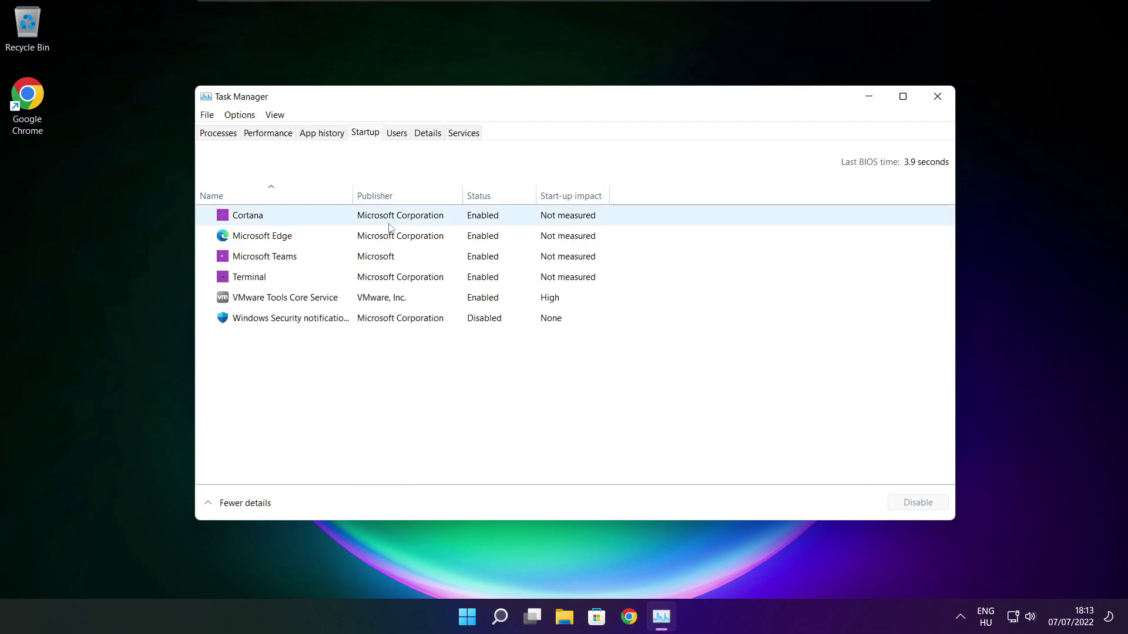
left_click(432, 224)
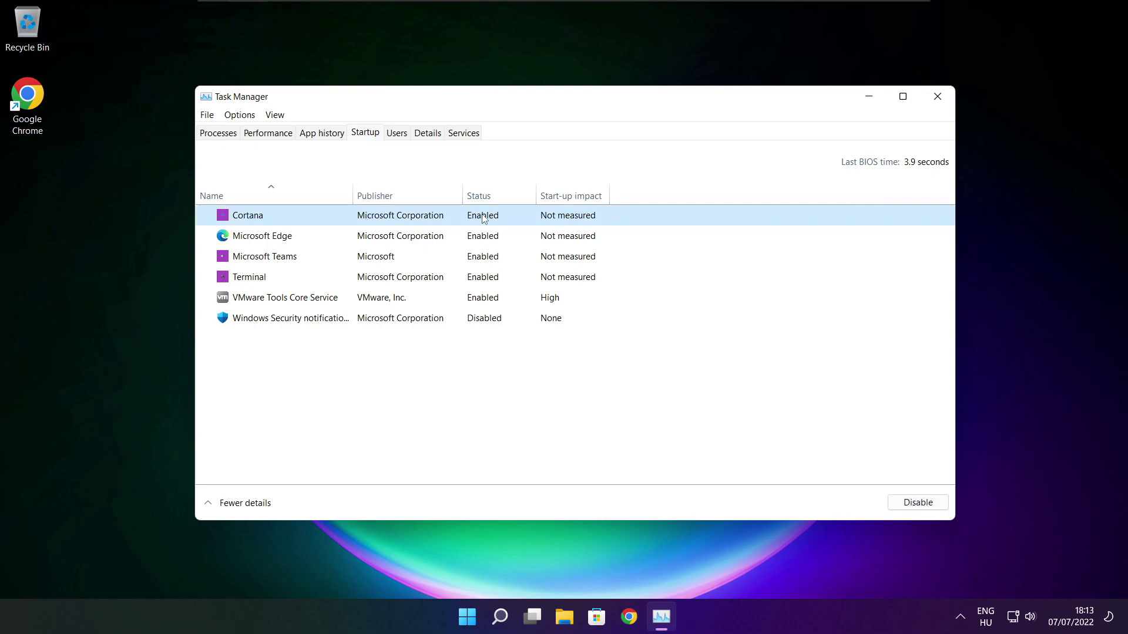
left_click(918, 503)
left_click(286, 238)
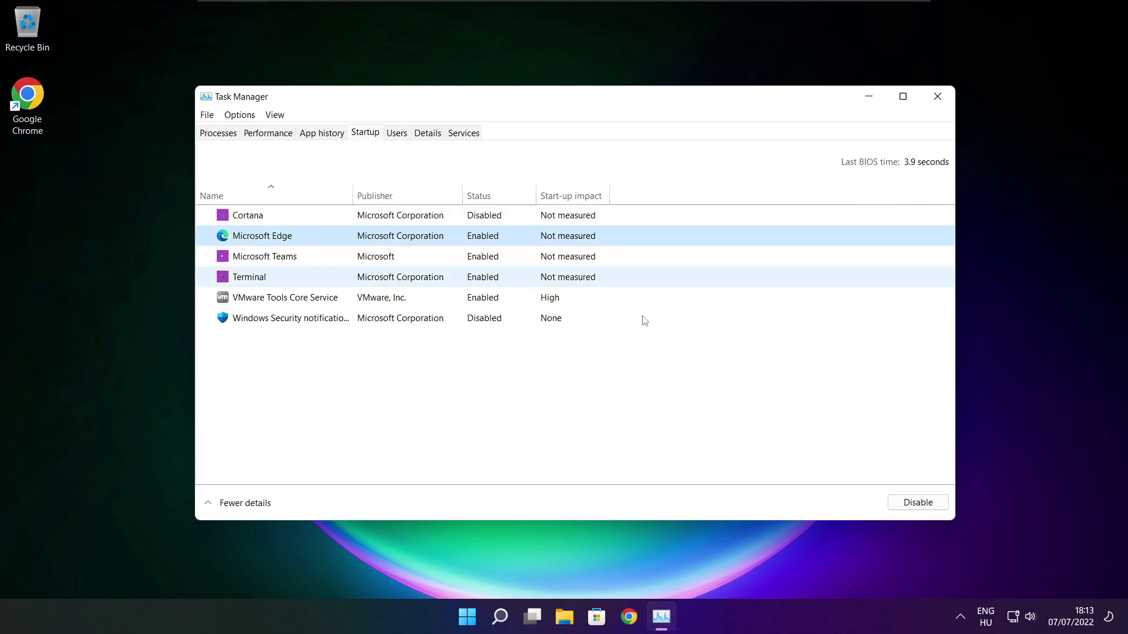
left_click(918, 503)
left_click(499, 261)
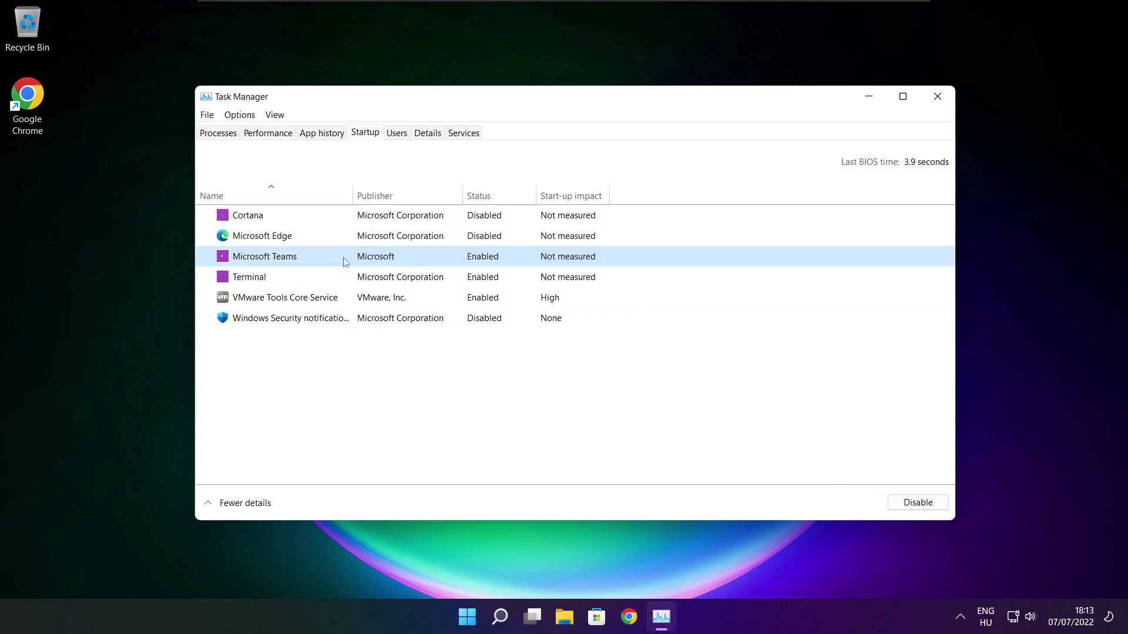
left_click(918, 502)
left_click(426, 281)
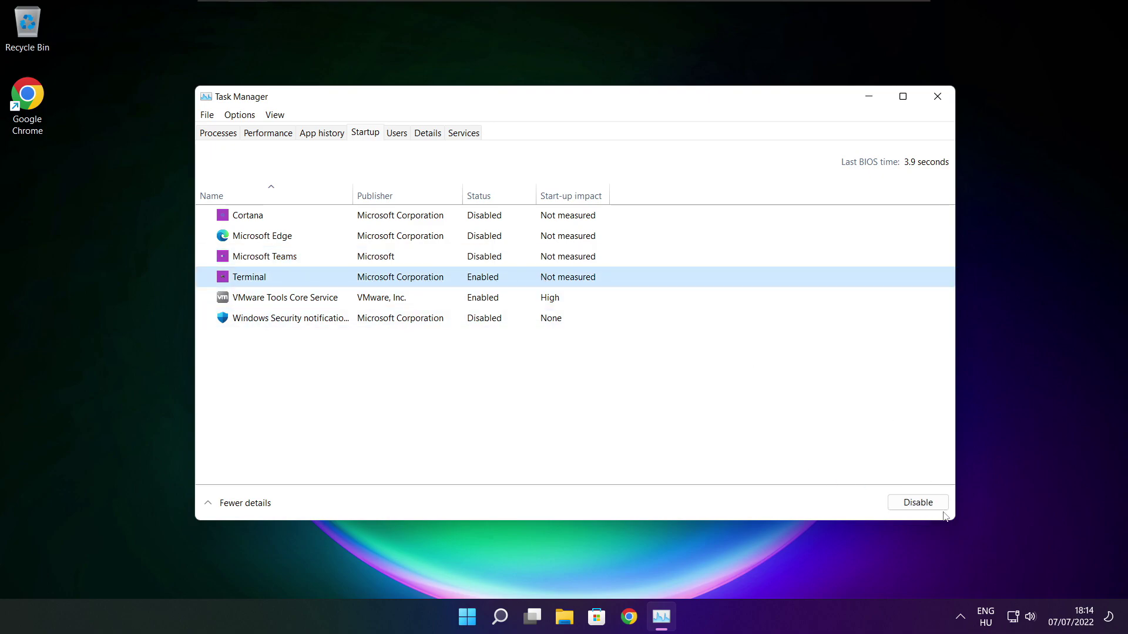
left_click(917, 503)
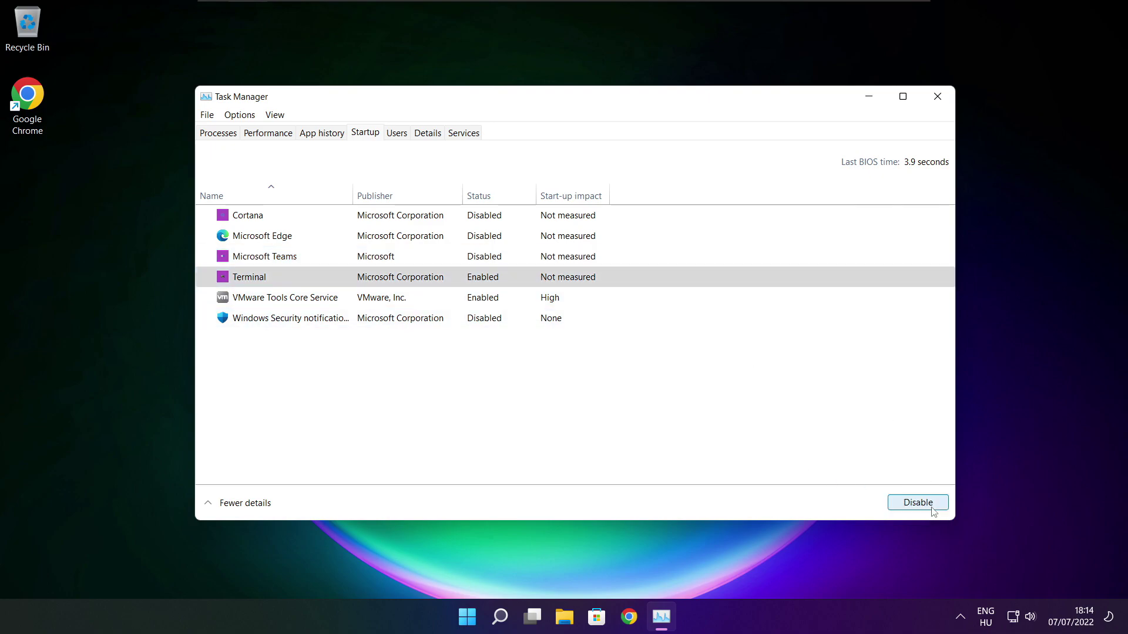
left_click(506, 275)
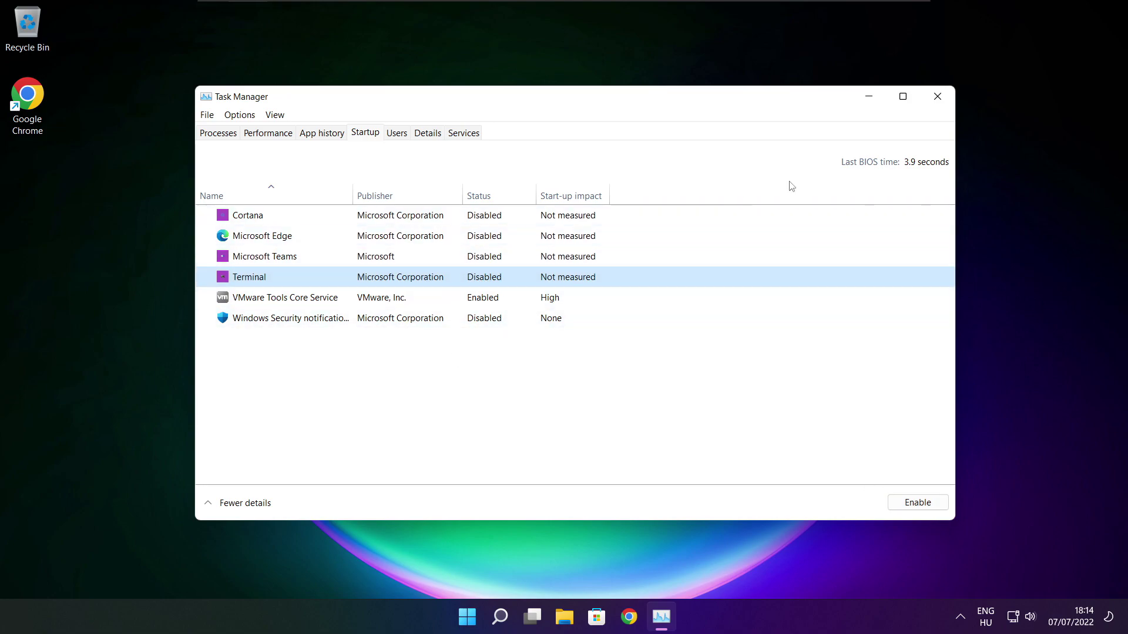
- Close Task Manager, then open Optimise Drives and analyse drive C: (9% fragmented)
left_click(936, 96)
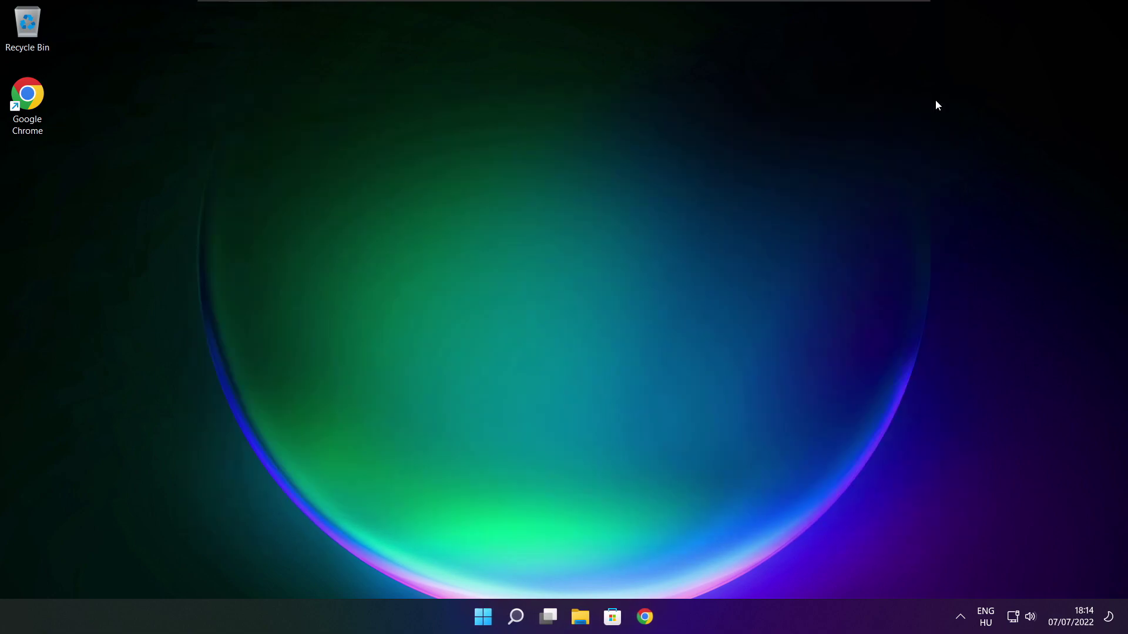
right_click(517, 616)
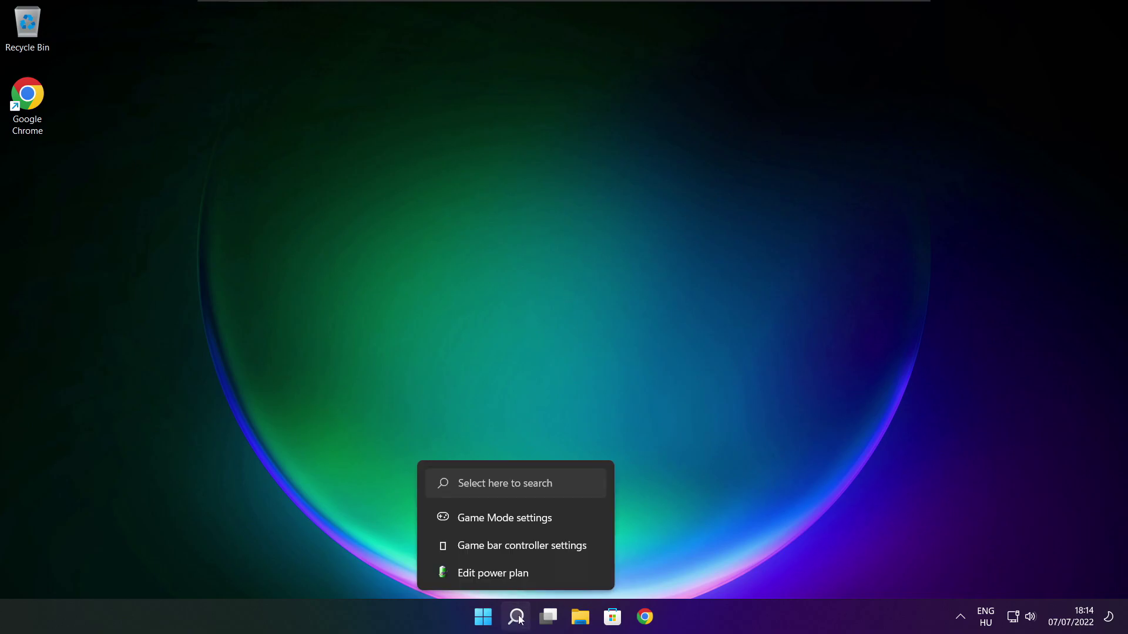
left_click(516, 617)
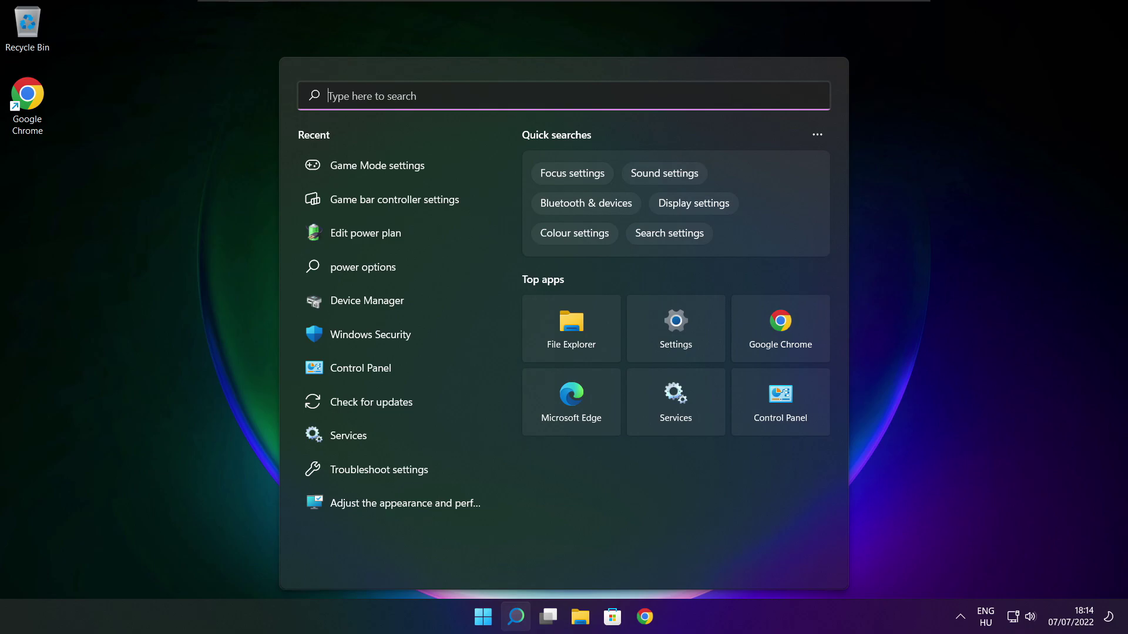
type("optimise")
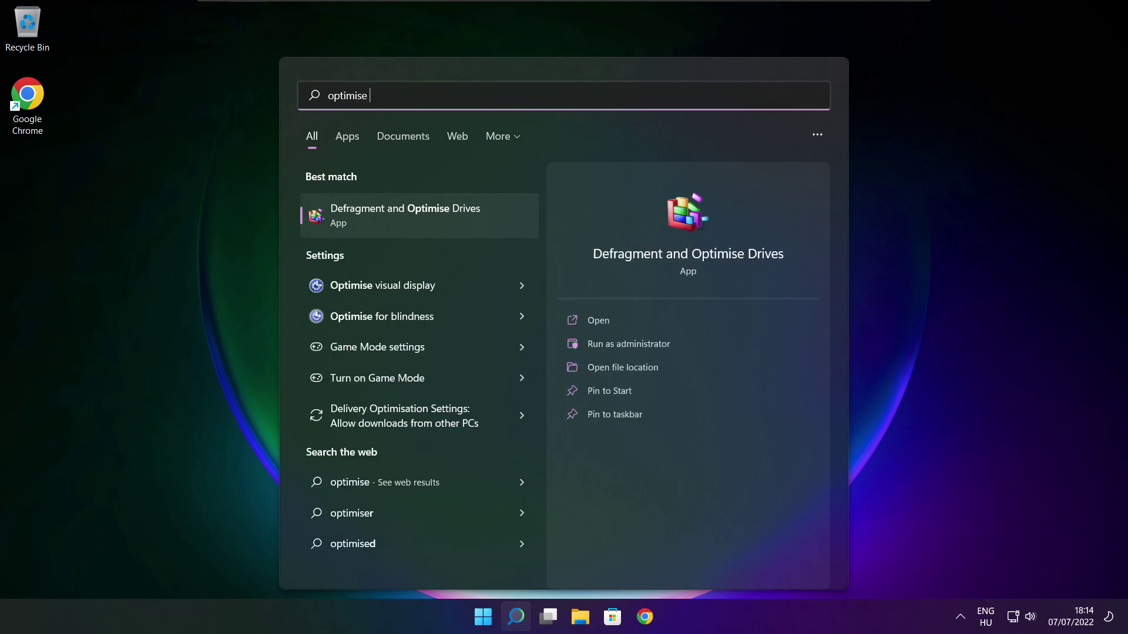
left_click(433, 214)
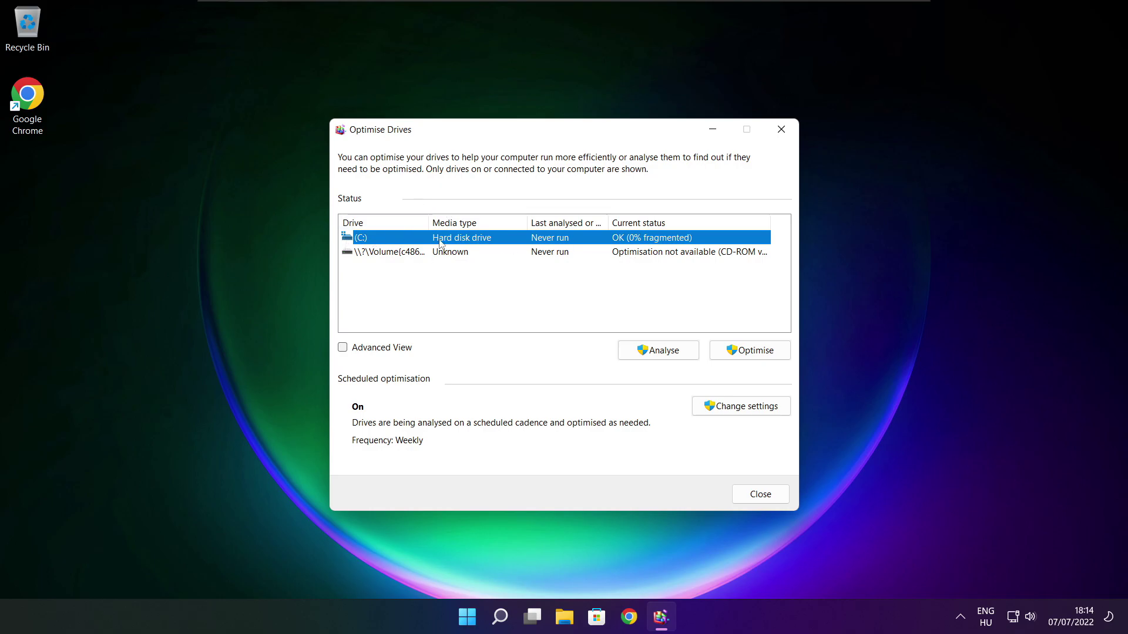
left_click(657, 350)
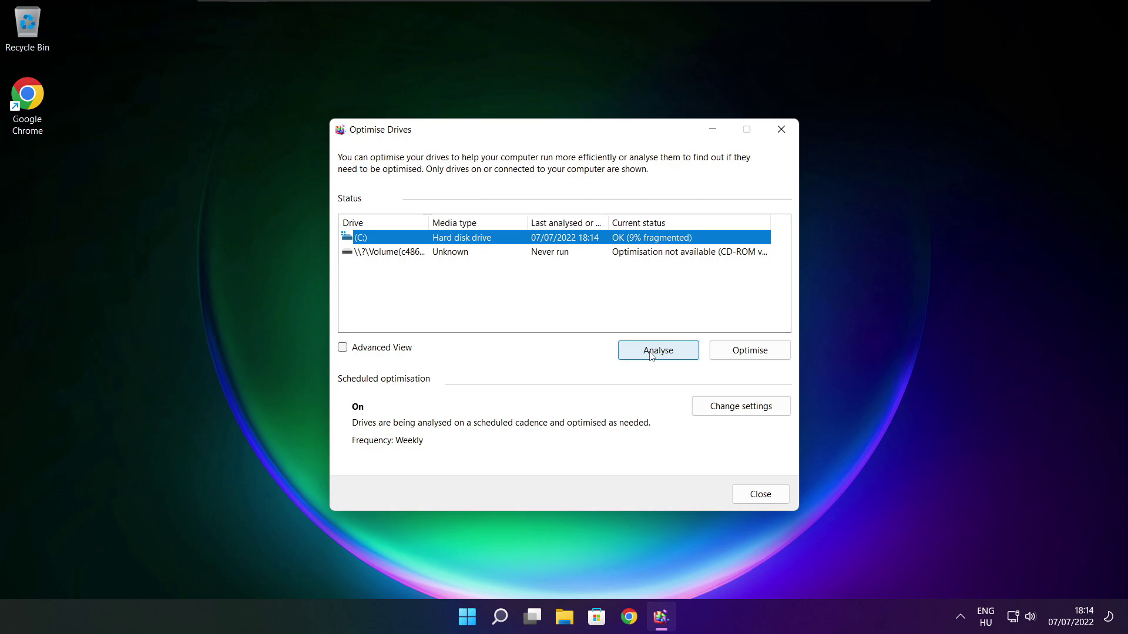
left_click(750, 350)
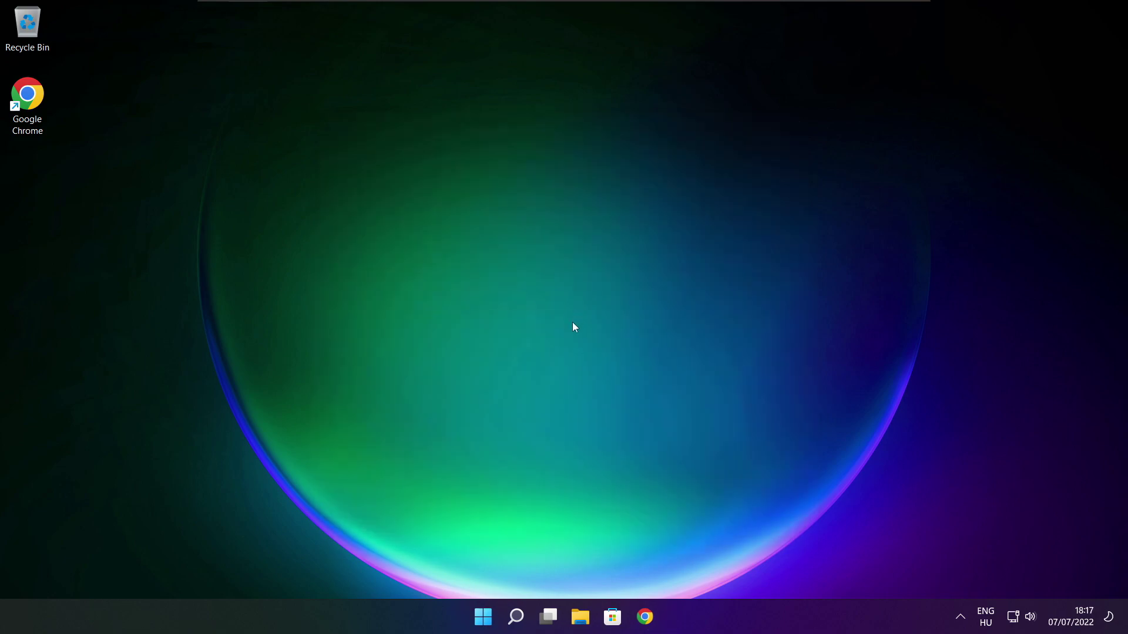
- Find 'updates' via search, run a Windows Update check, then close Settings
left_click(515, 618)
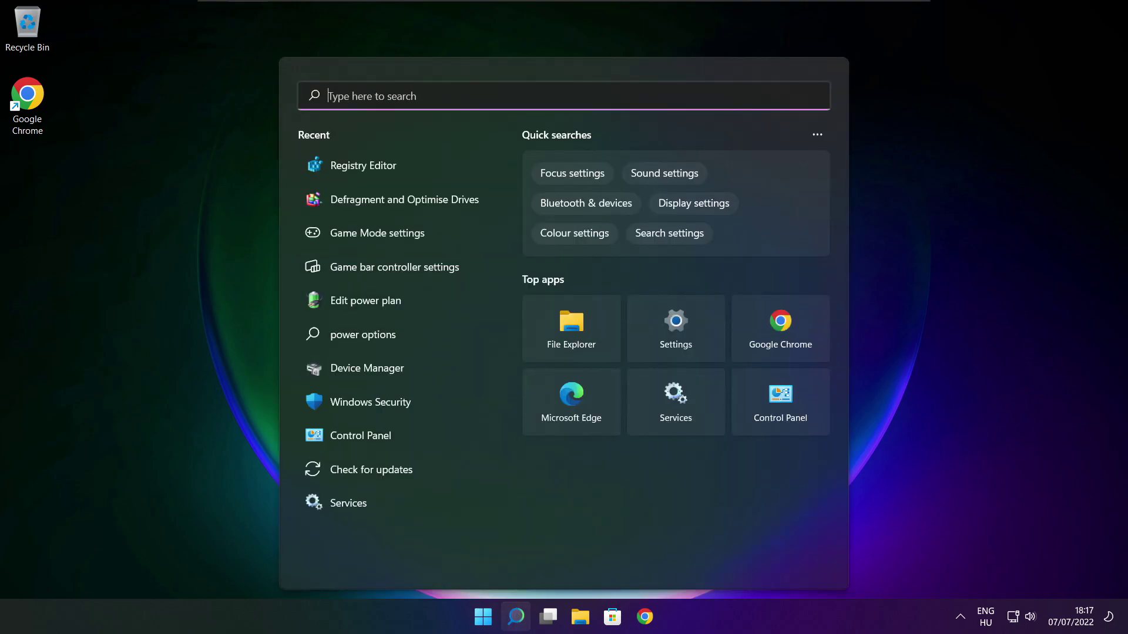
type("updates")
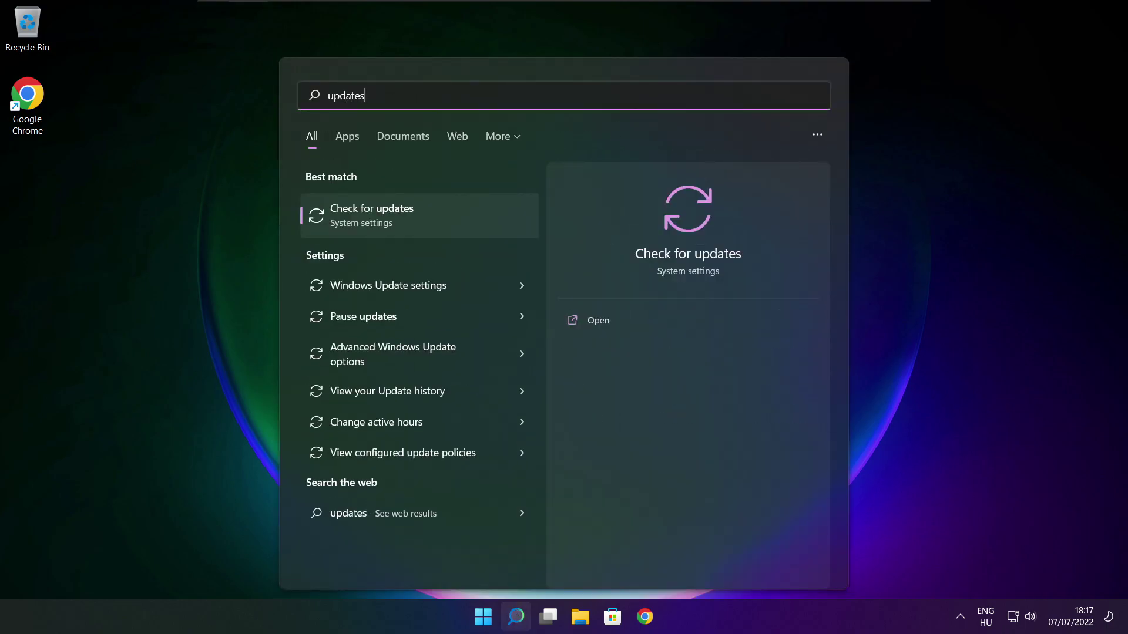
left_click(410, 218)
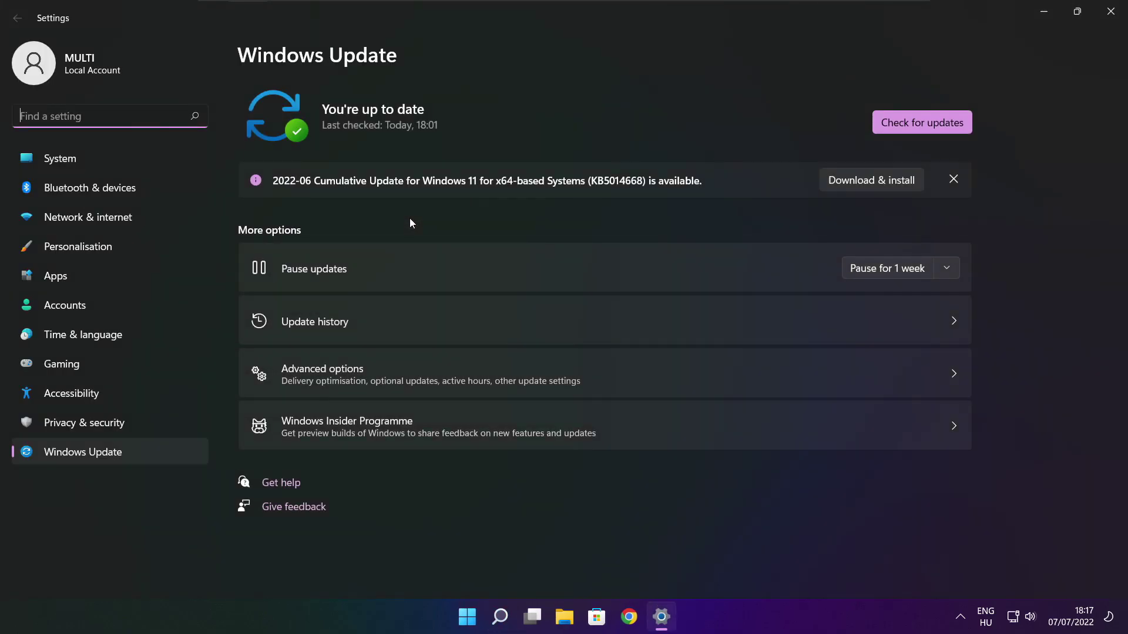
left_click(922, 122)
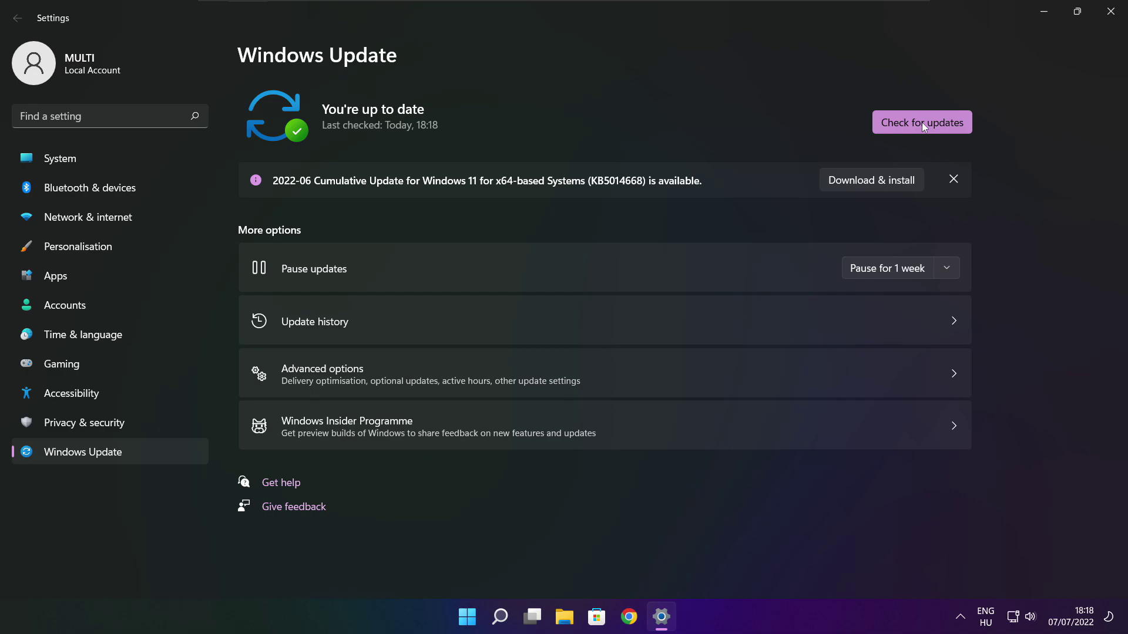
left_click(1110, 16)
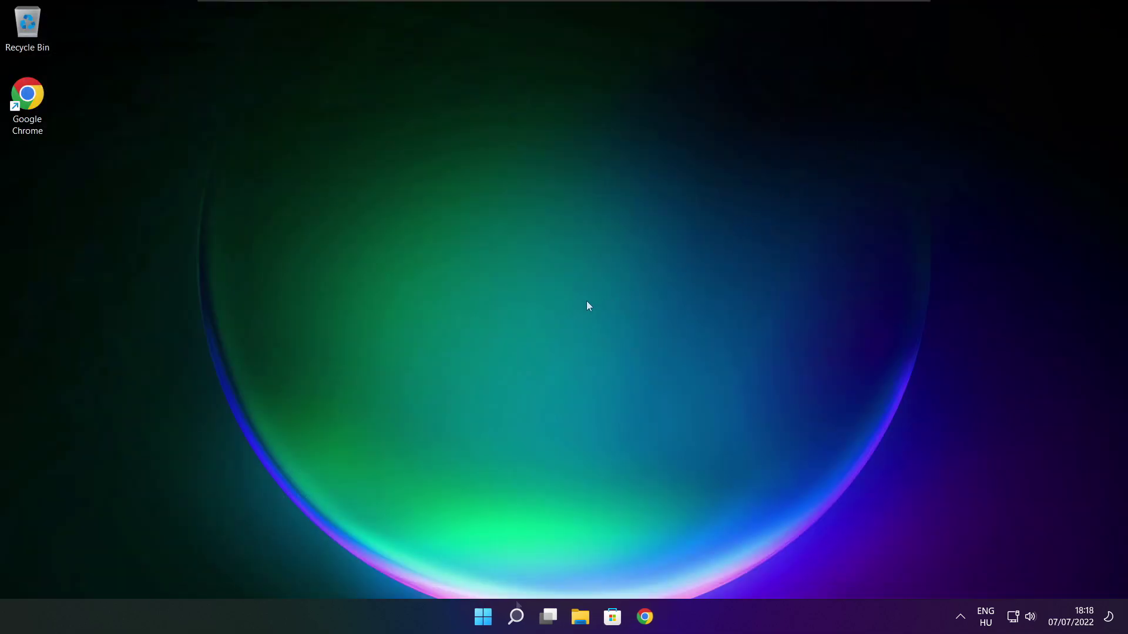
- Launch Registry Editor and browse to HKEY_CURRENT_USER\System\GameConfigStore
right_click(516, 616)
left_click(517, 617)
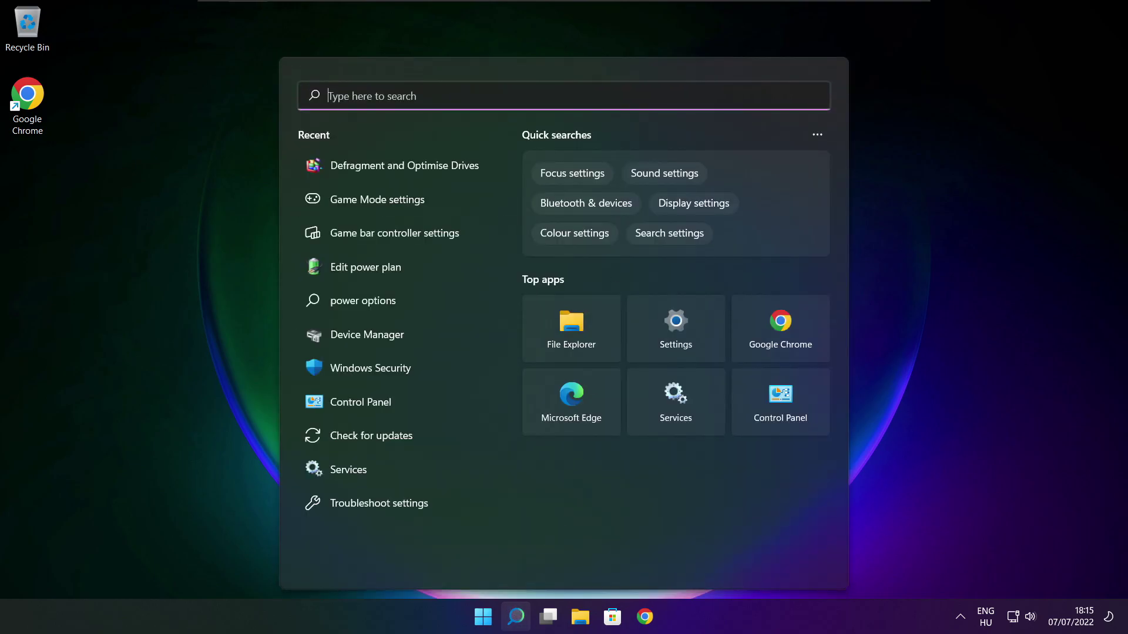
type("regedit")
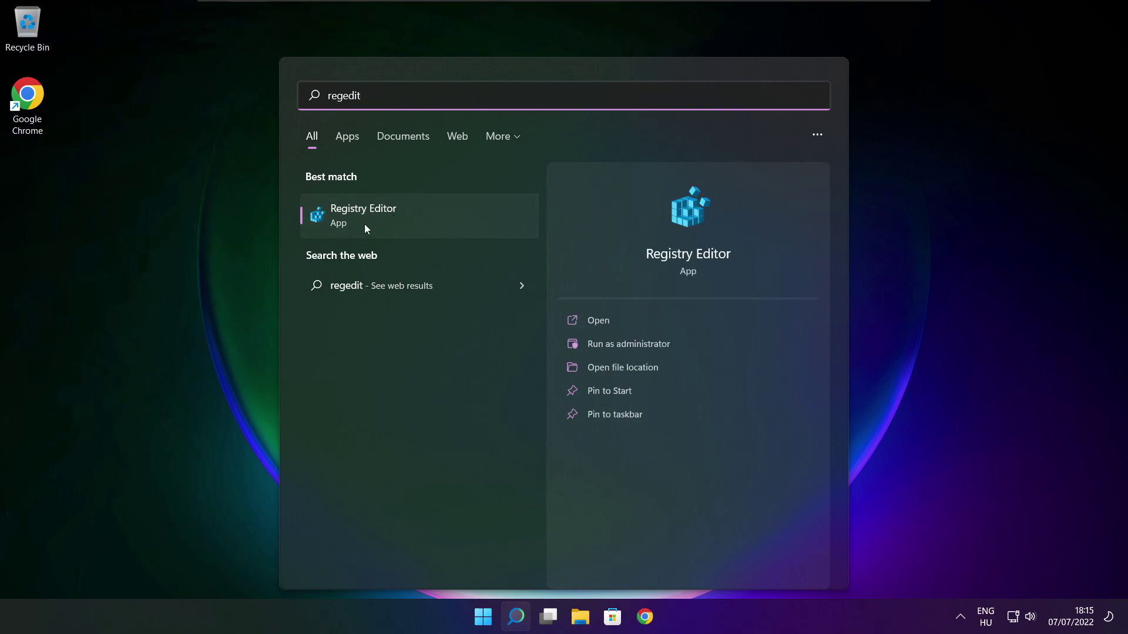
left_click(429, 212)
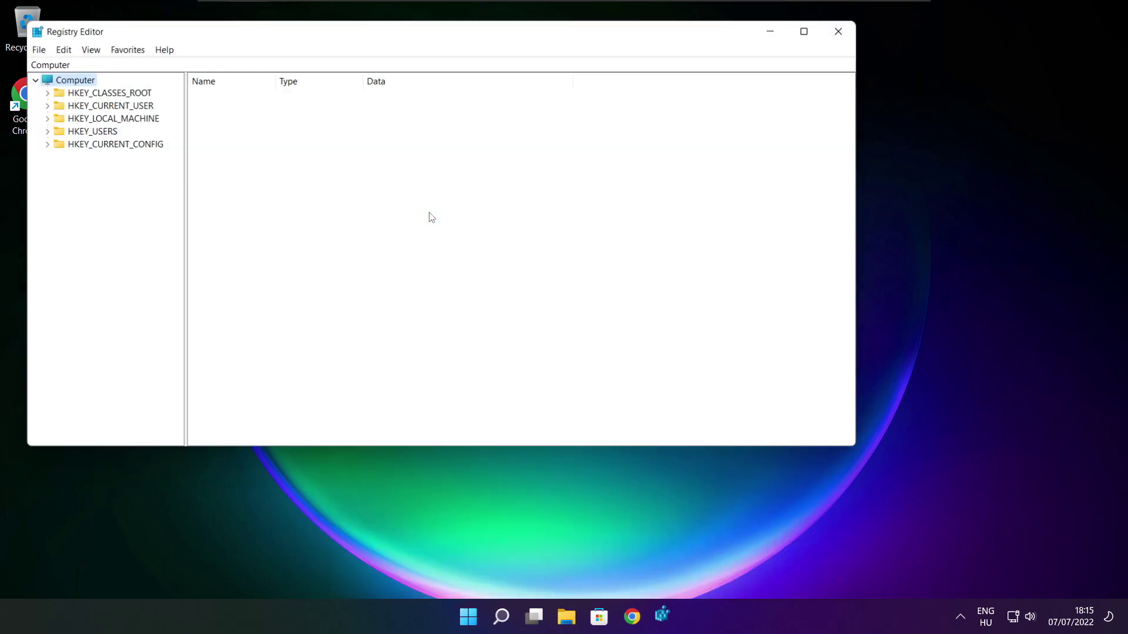
left_click_drag(340, 44, 459, 130)
left_click(183, 196)
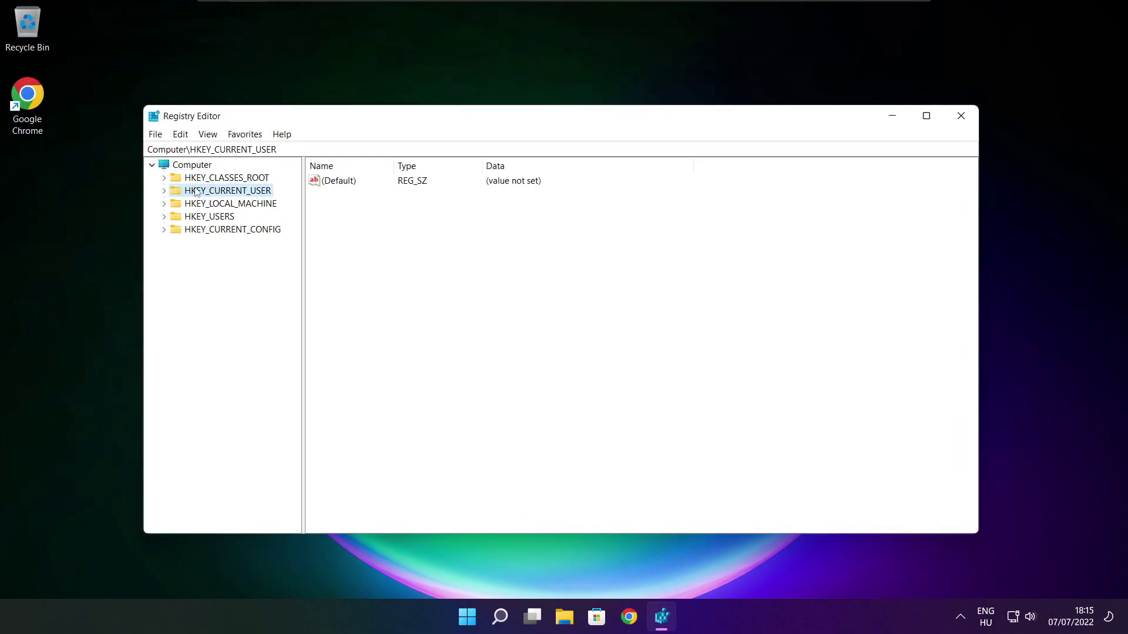
left_click(165, 191)
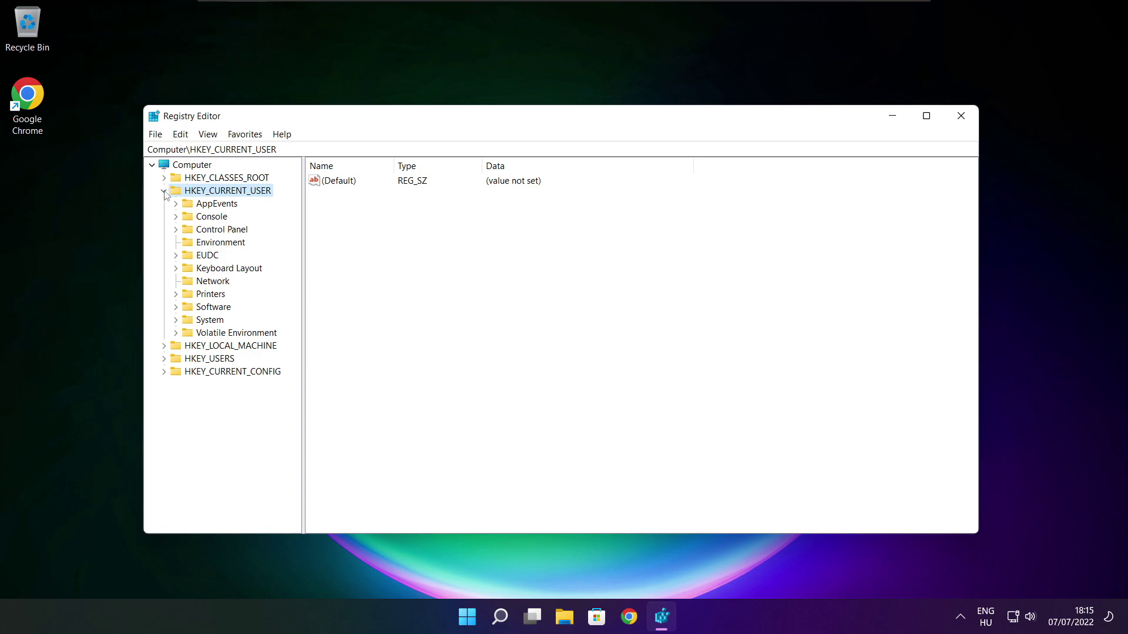
left_click(204, 321)
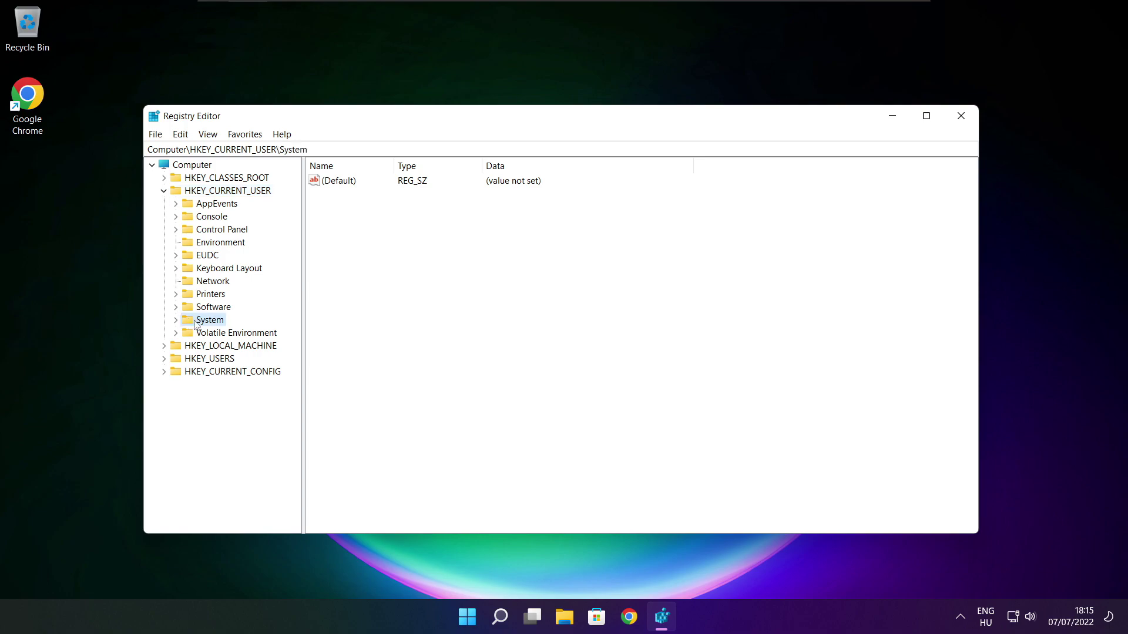
left_click(176, 320)
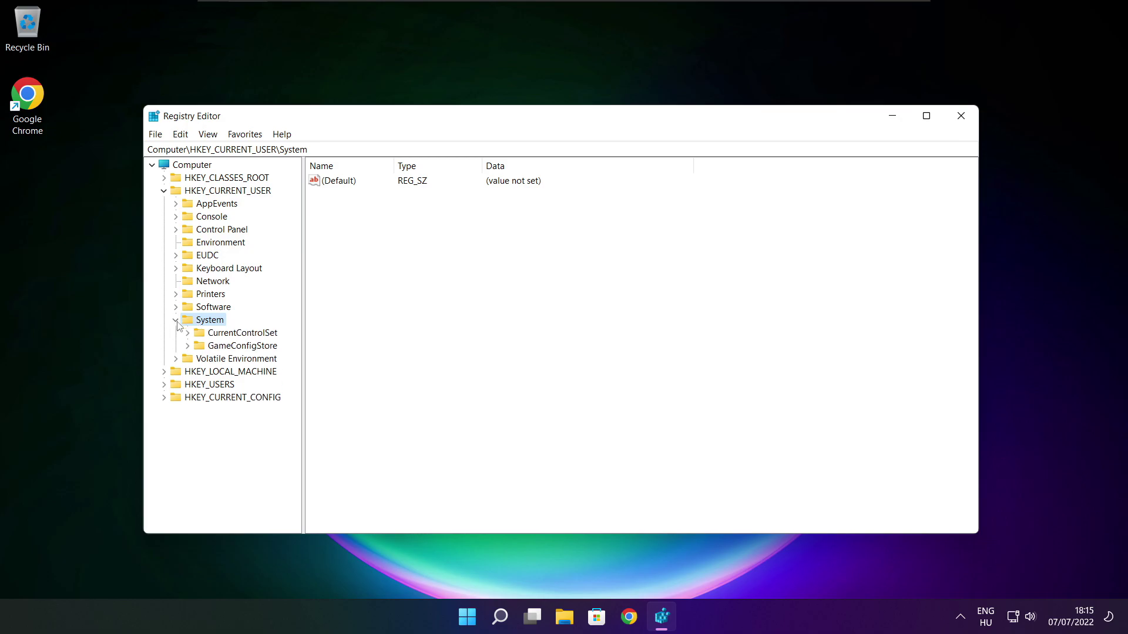
left_click(202, 351)
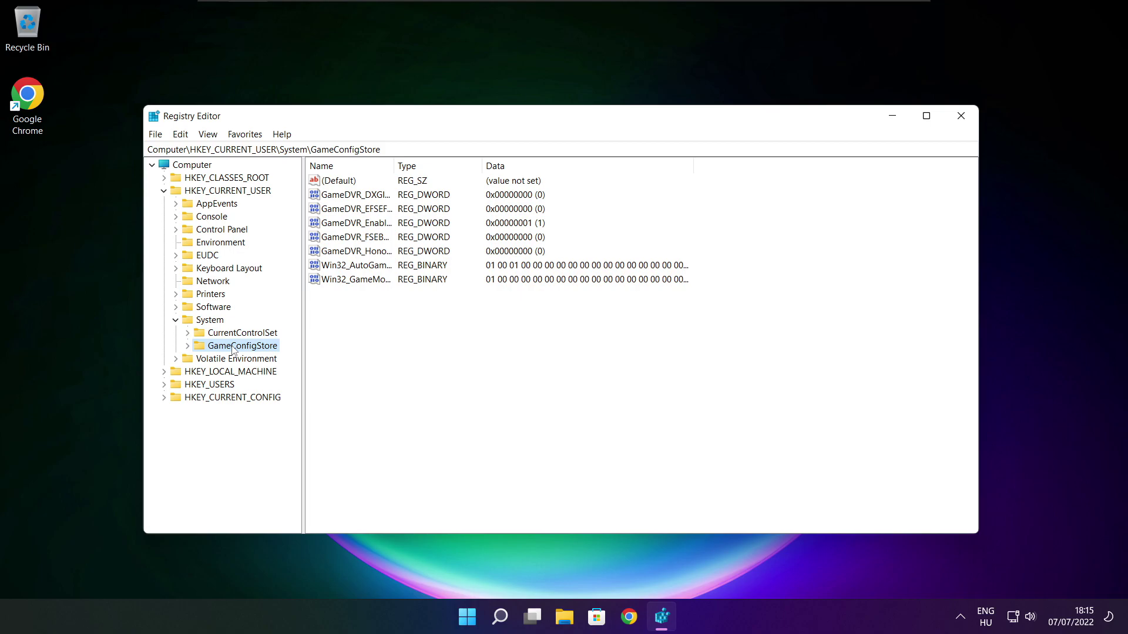
left_click_drag(395, 166, 496, 165)
- Change the GameDVR_Enabled value data from 1 to 0
left_click(357, 223)
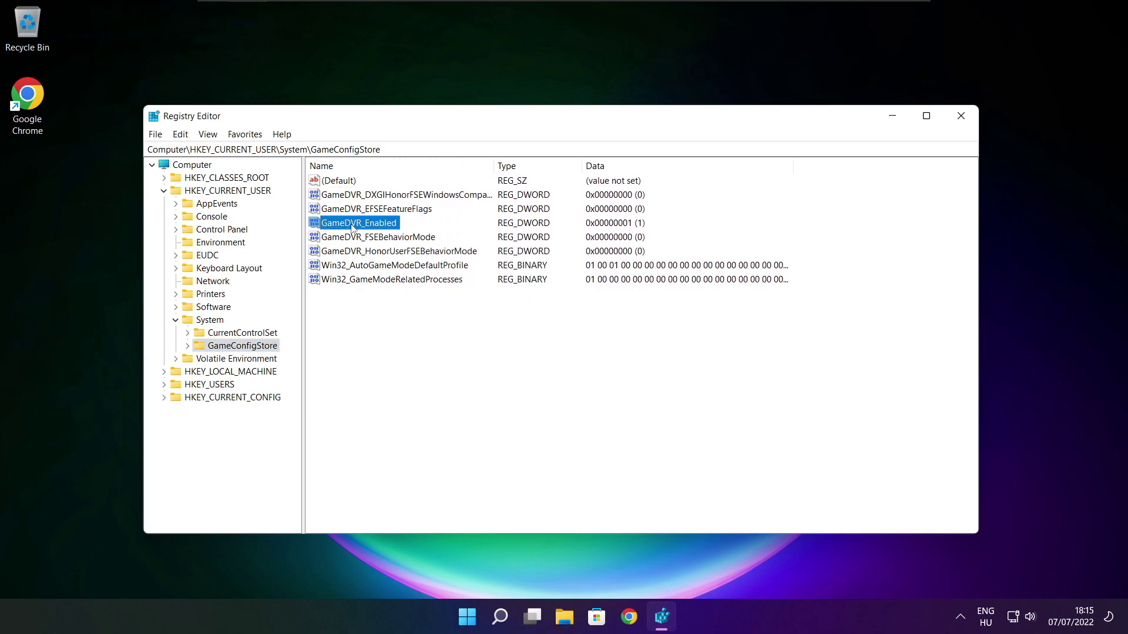
double_click(357, 227)
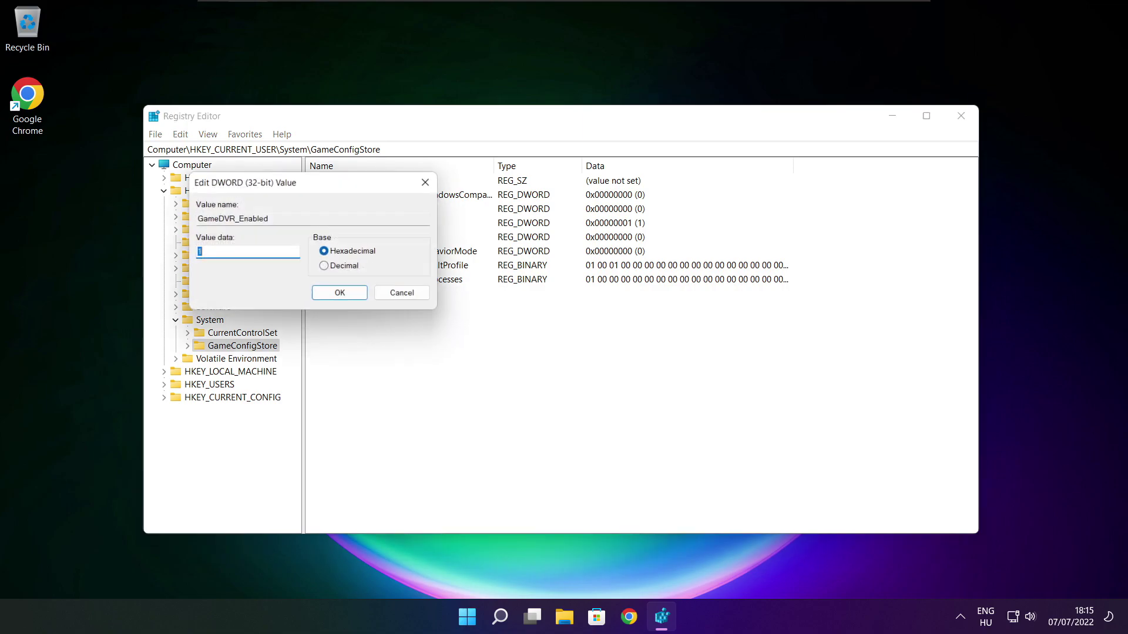
left_click_drag(332, 188, 593, 234)
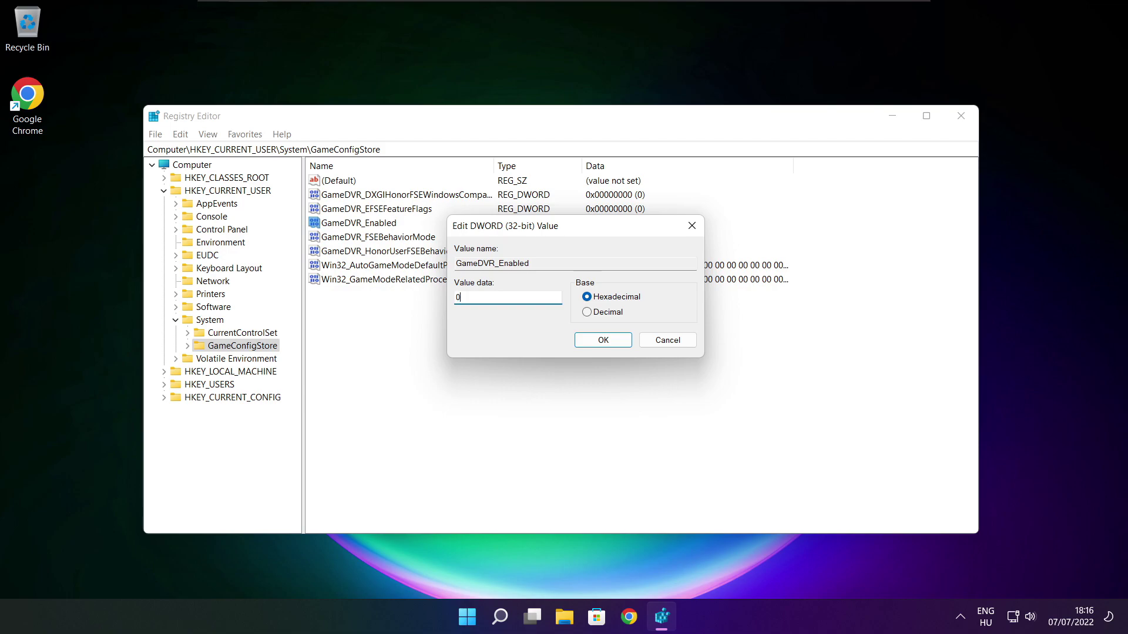
left_click(604, 341)
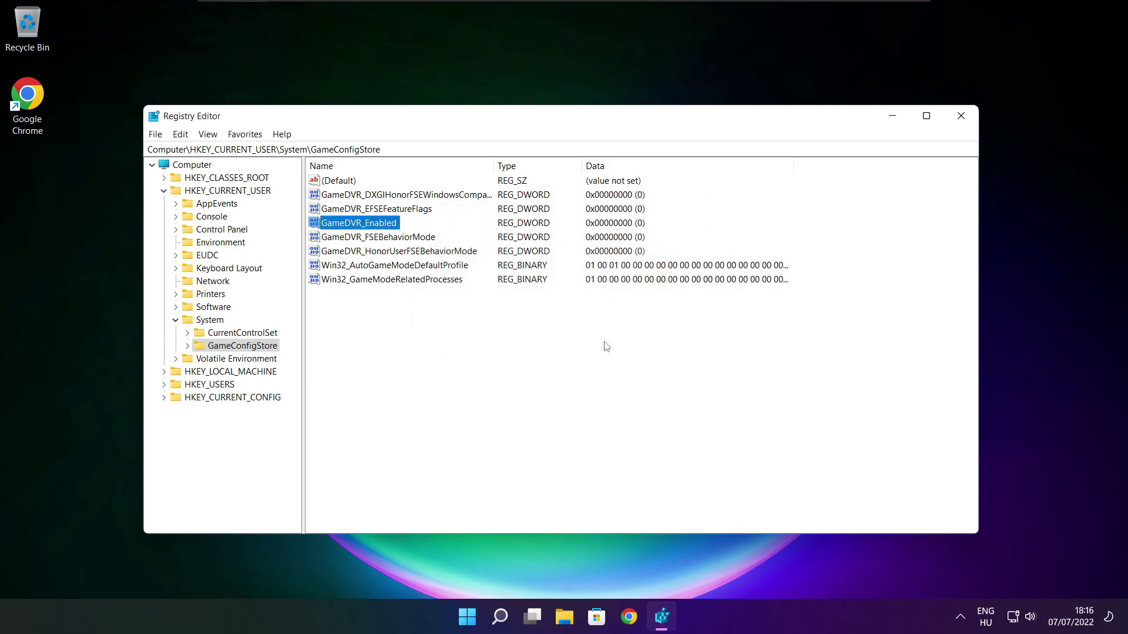
- Browse to HKEY_LOCAL_MACHINE\SOFTWARE\Microsoft\PolicyManager\default
left_click(164, 191)
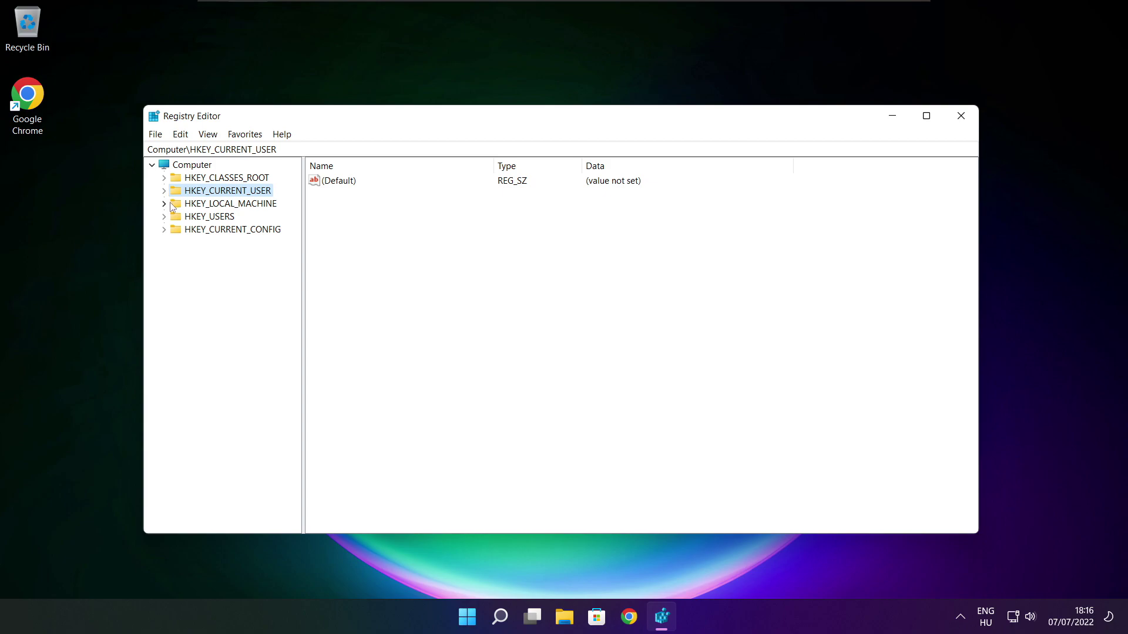
left_click(179, 205)
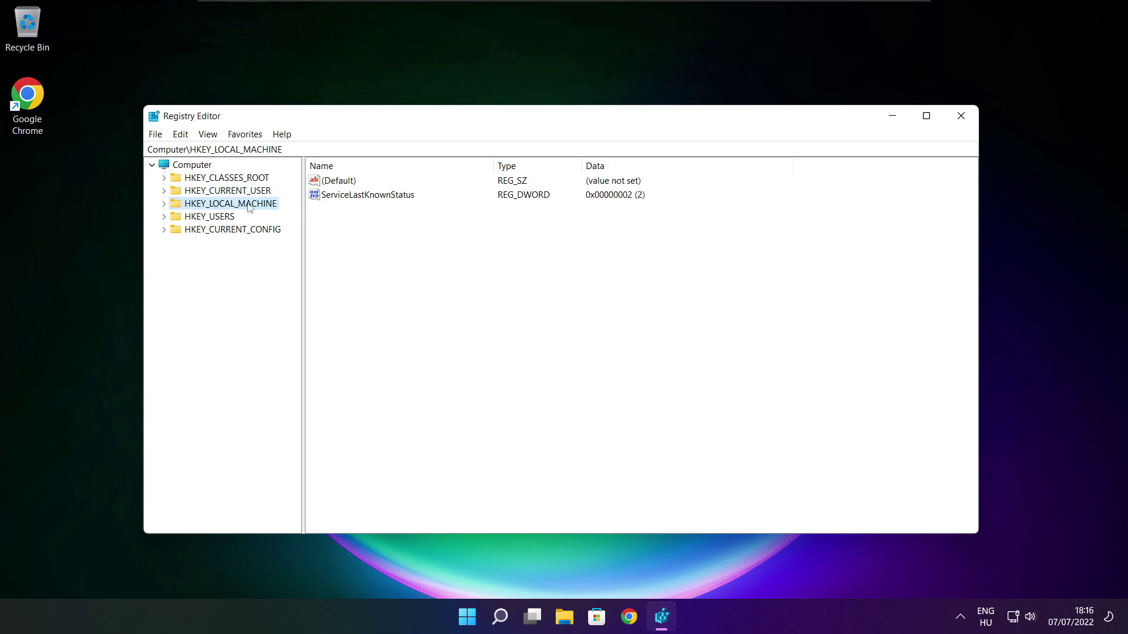
left_click(165, 204)
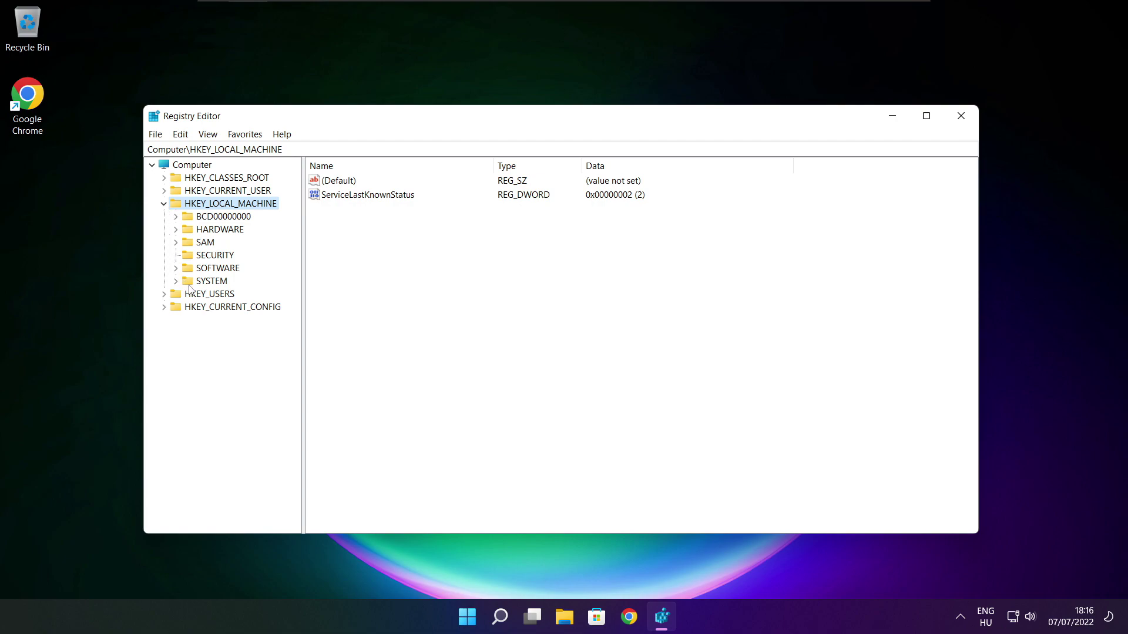
left_click(205, 269)
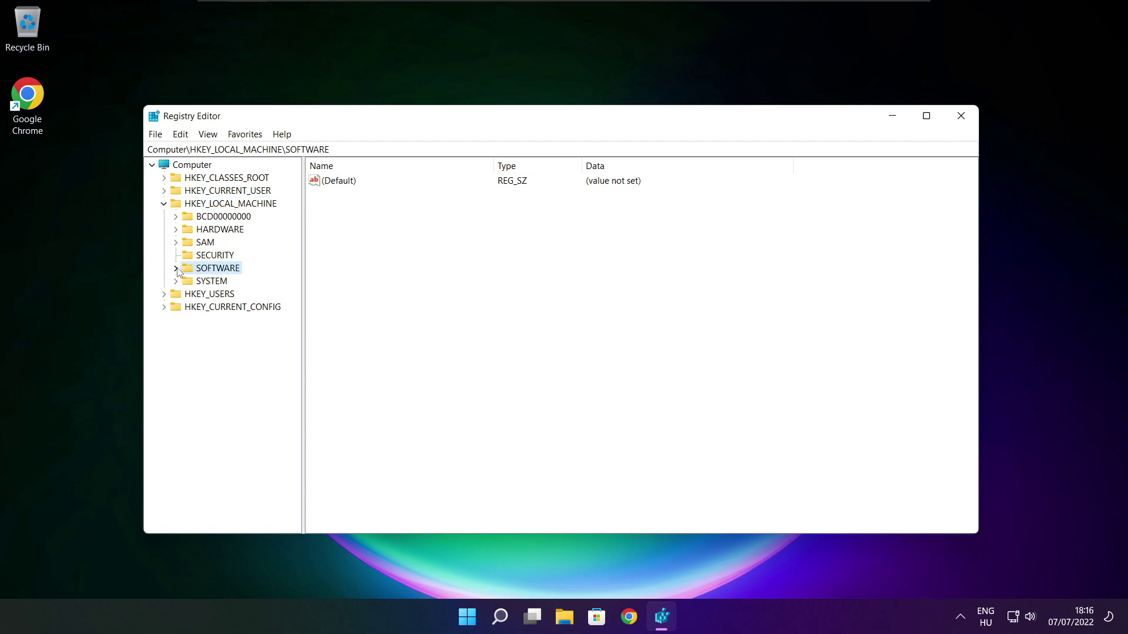
left_click(177, 269)
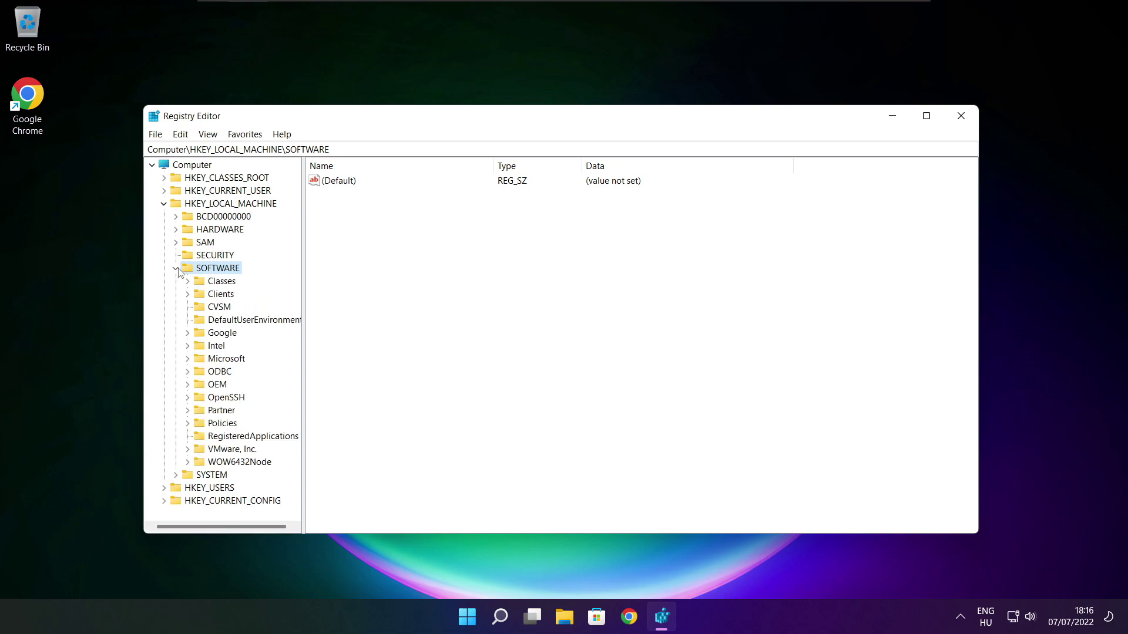
left_click(220, 359)
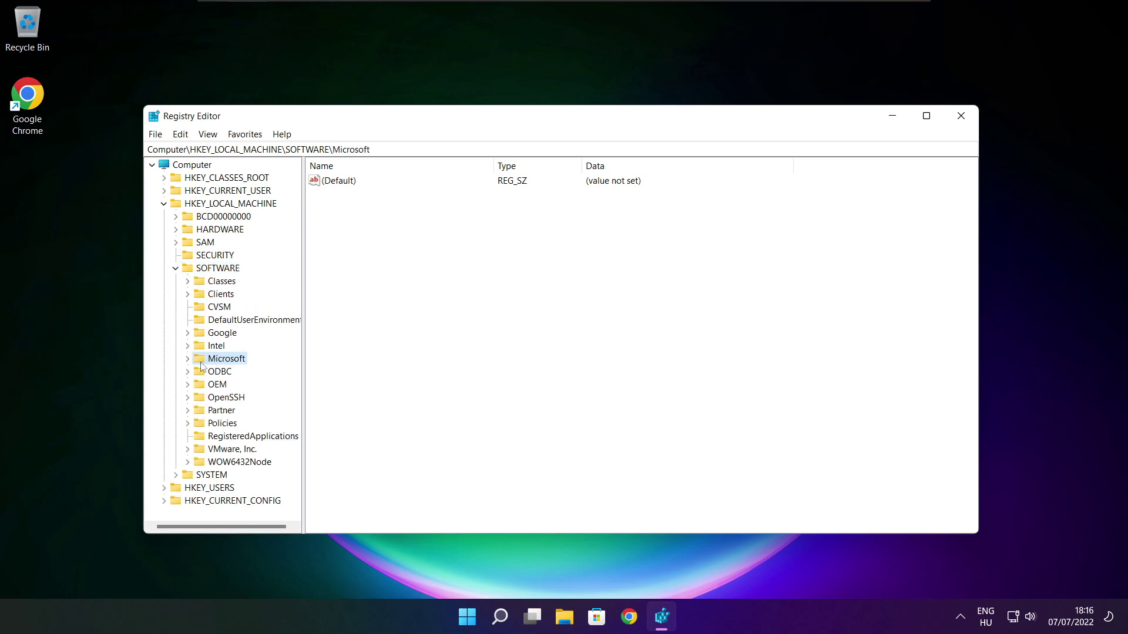
left_click(188, 359)
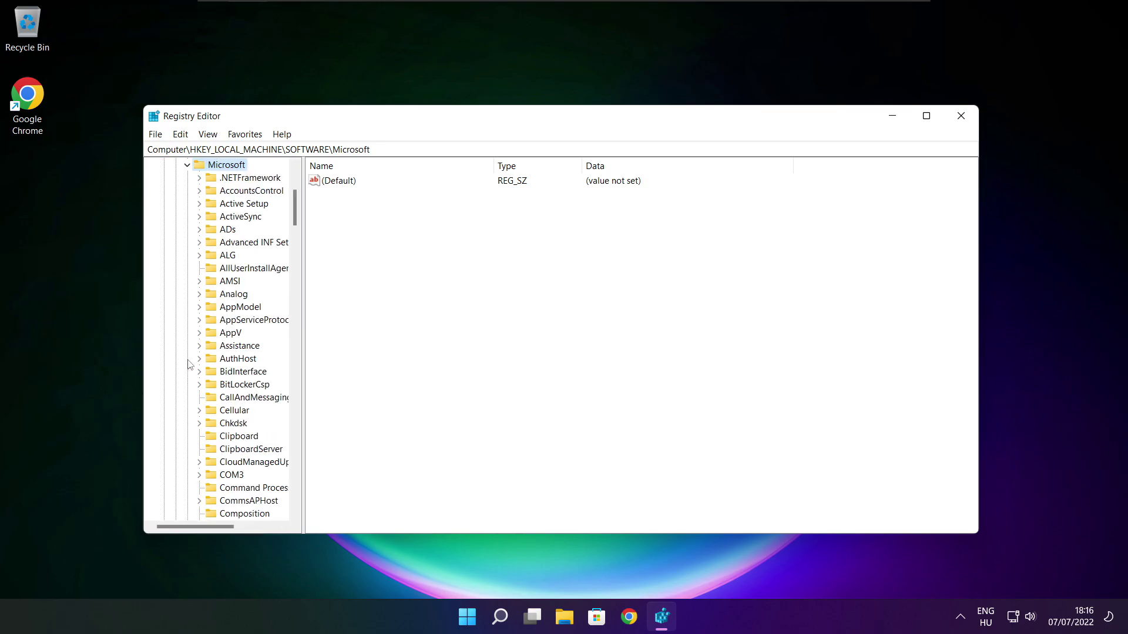
scroll(234, 351, "down", 5)
scroll(234, 351, "down", 5)
scroll(234, 351, "down", 5)
scroll(234, 351, "down", 5)
scroll(234, 350, "down", 5)
scroll(234, 351, "down", 5)
scroll(234, 351, "down", 5)
scroll(233, 352, "down", 5)
scroll(233, 351, "down", 1)
scroll(234, 350, "up", 1)
left_click(225, 334)
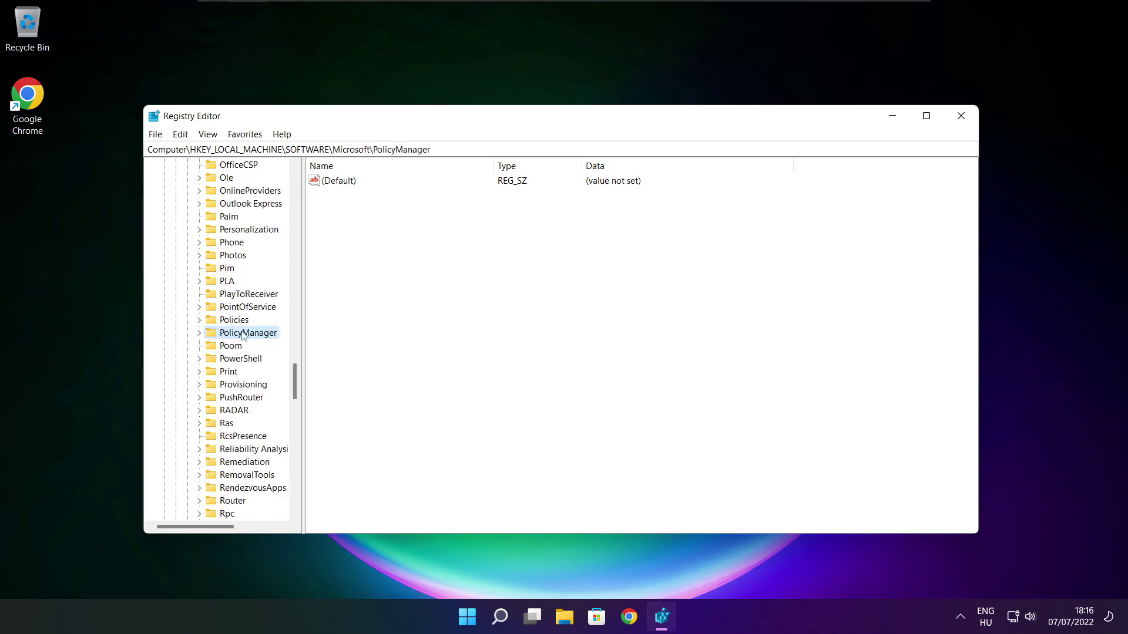
left_click(199, 333)
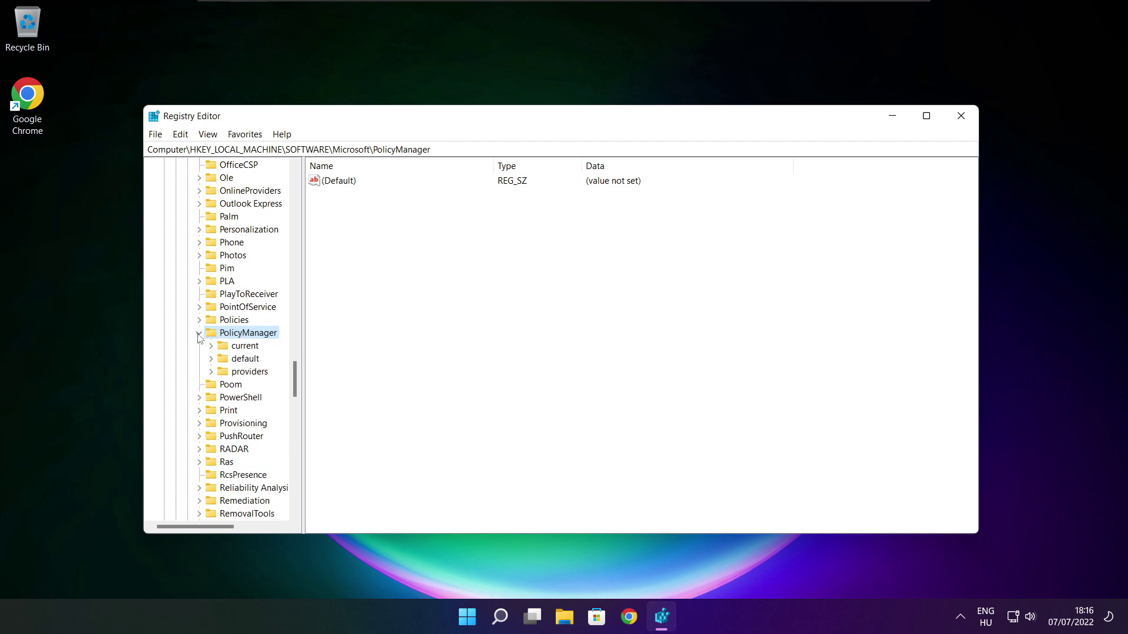
left_click(245, 359)
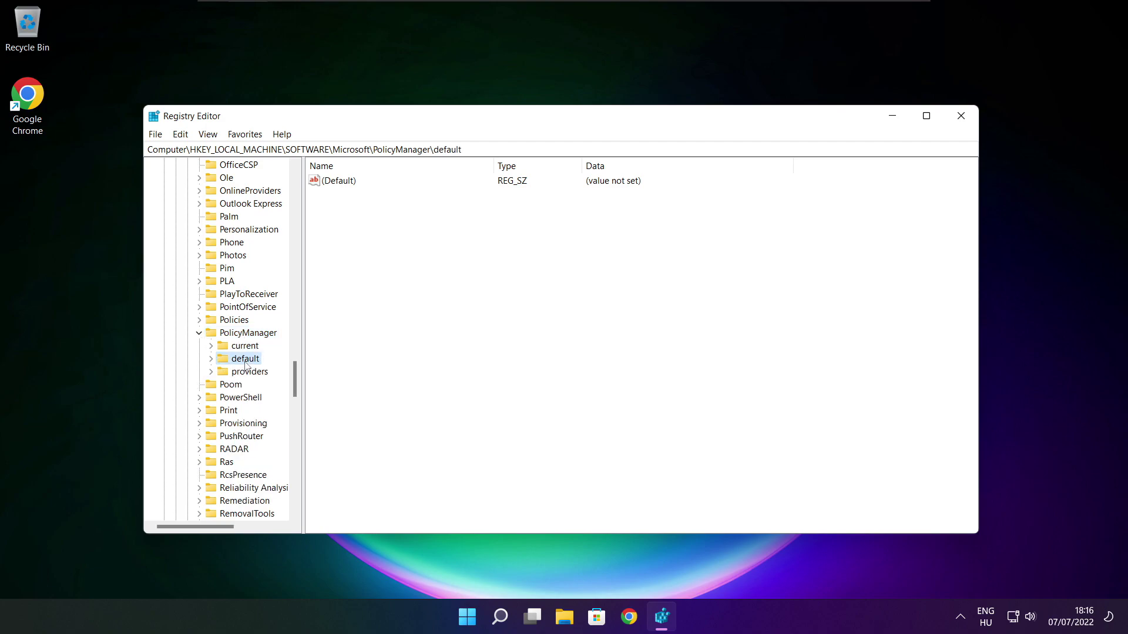
left_click(212, 360)
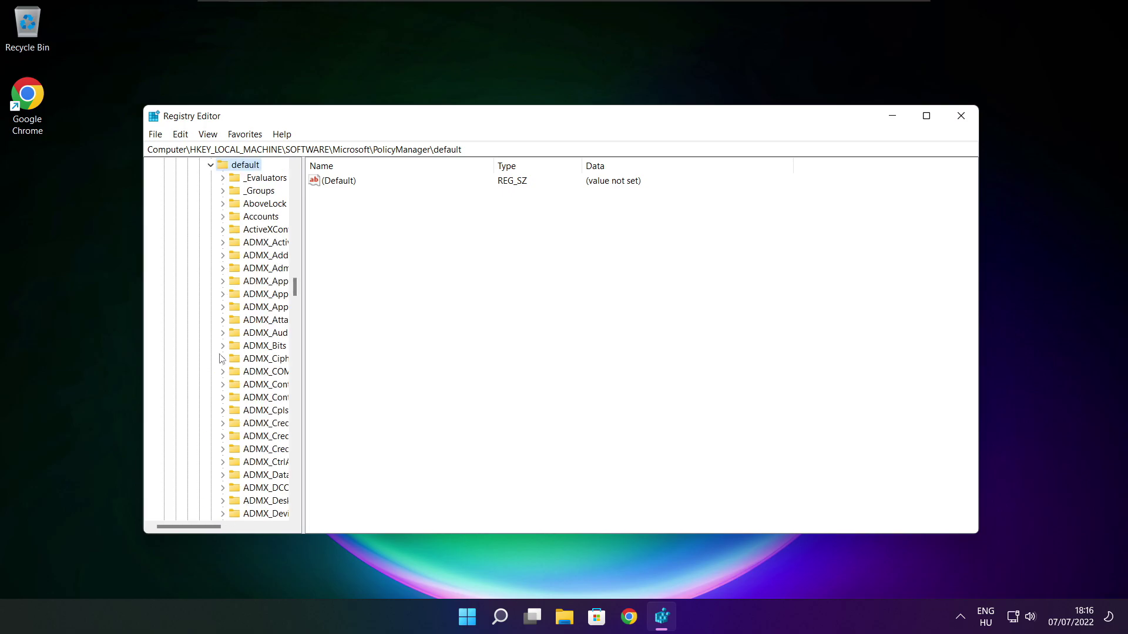
scroll(264, 262, "down", 5)
scroll(264, 262, "down", 5)
scroll(263, 262, "down", 5)
scroll(263, 262, "down", 5)
scroll(265, 262, "down", 5)
scroll(264, 262, "down", 5)
scroll(265, 262, "down", 3)
- Widen the key tree and open ApplicationManagement\AllowGameDVR
left_click_drag(493, 168, 370, 257)
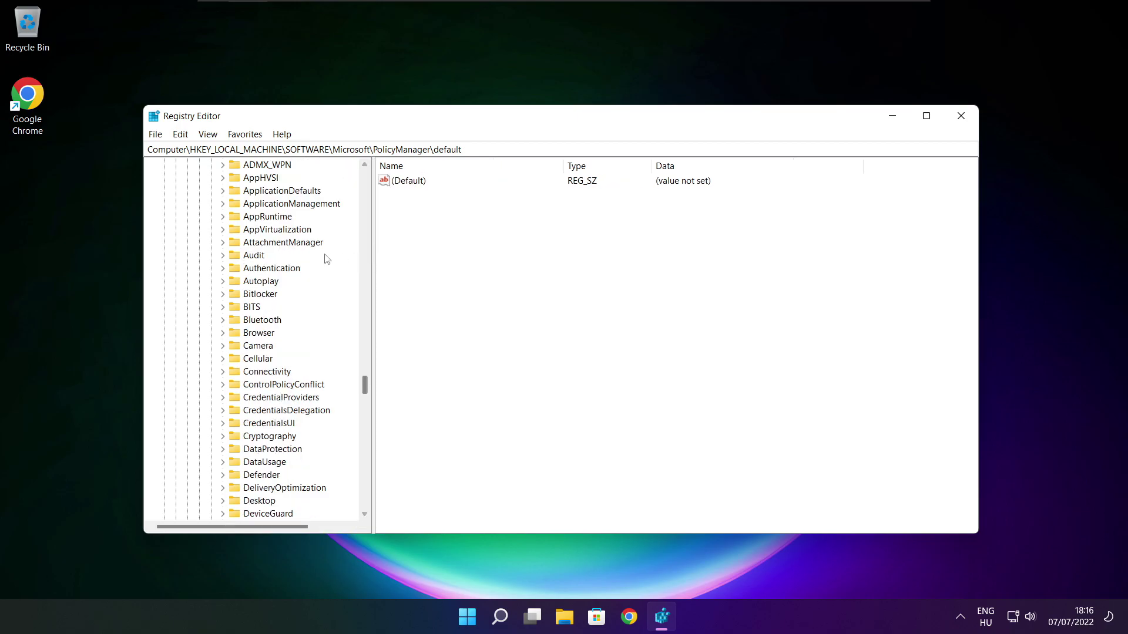
scroll(317, 264, "up", 1)
left_click(291, 242)
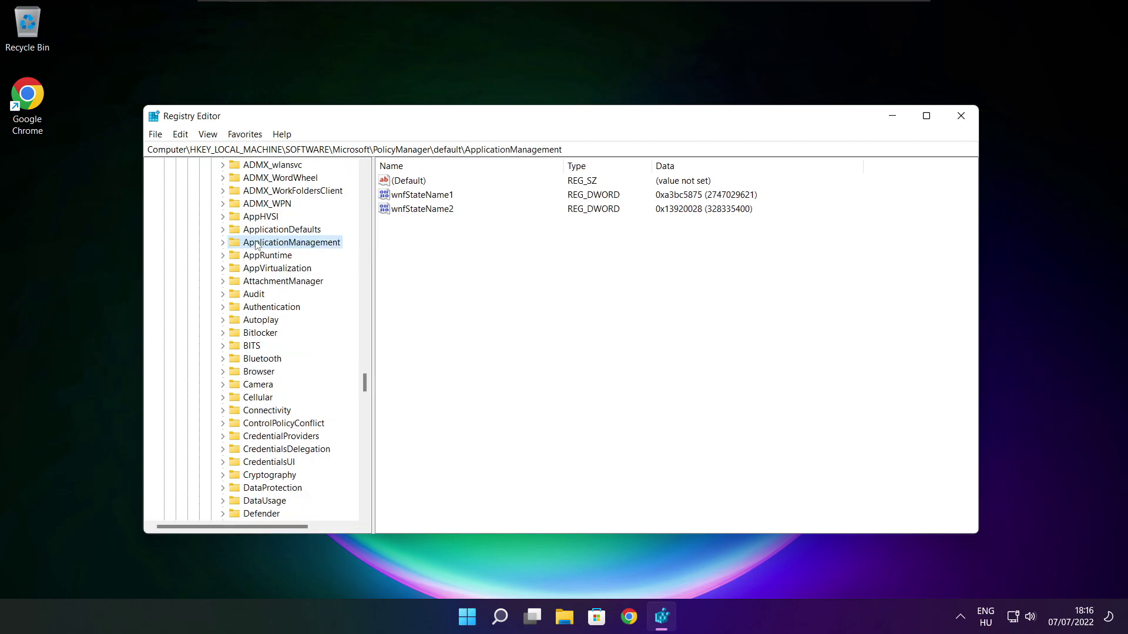
left_click(222, 242)
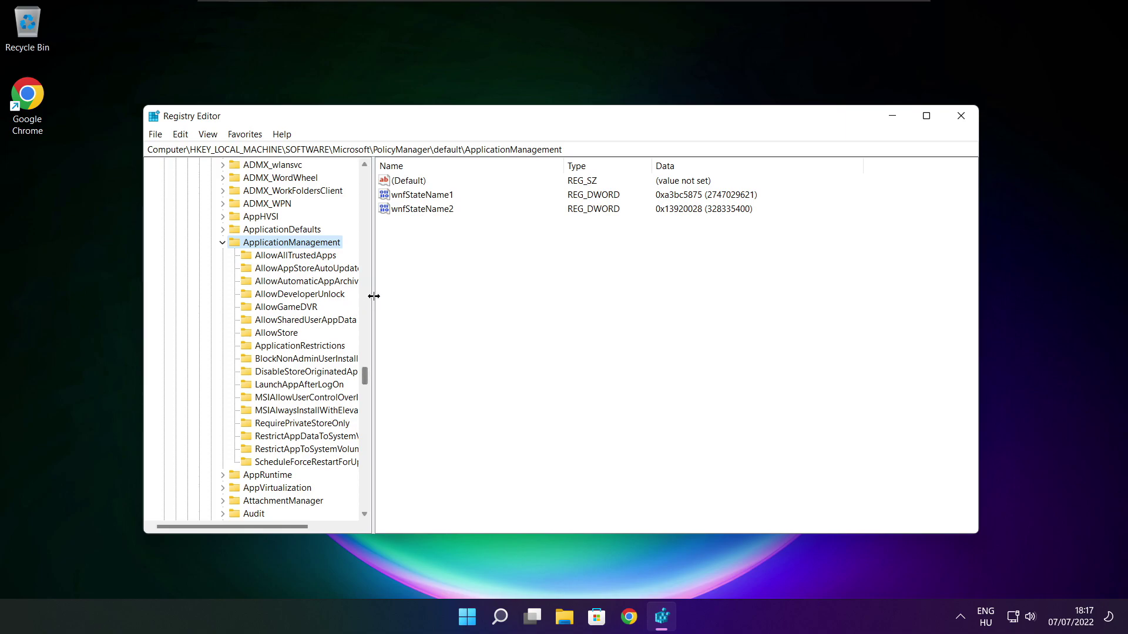
left_click_drag(373, 297, 386, 297)
left_click(287, 308)
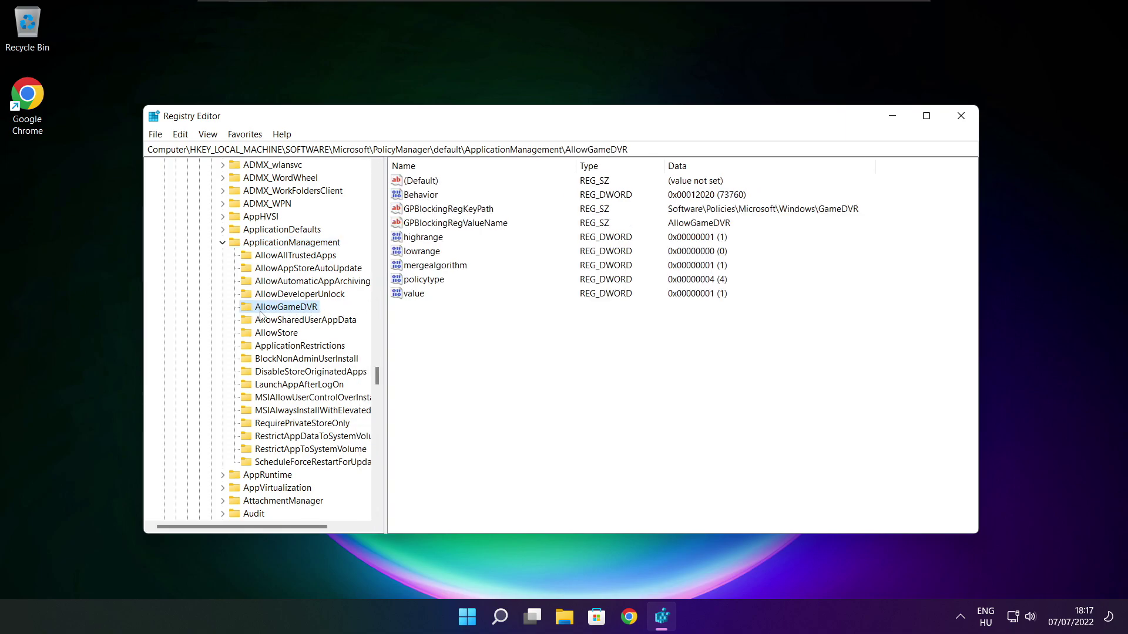
- Set the AllowGameDVR 'value' entry to 0 and close Registry Editor
left_click(415, 296)
double_click(415, 295)
left_click_drag(316, 187, 569, 235)
type("0")
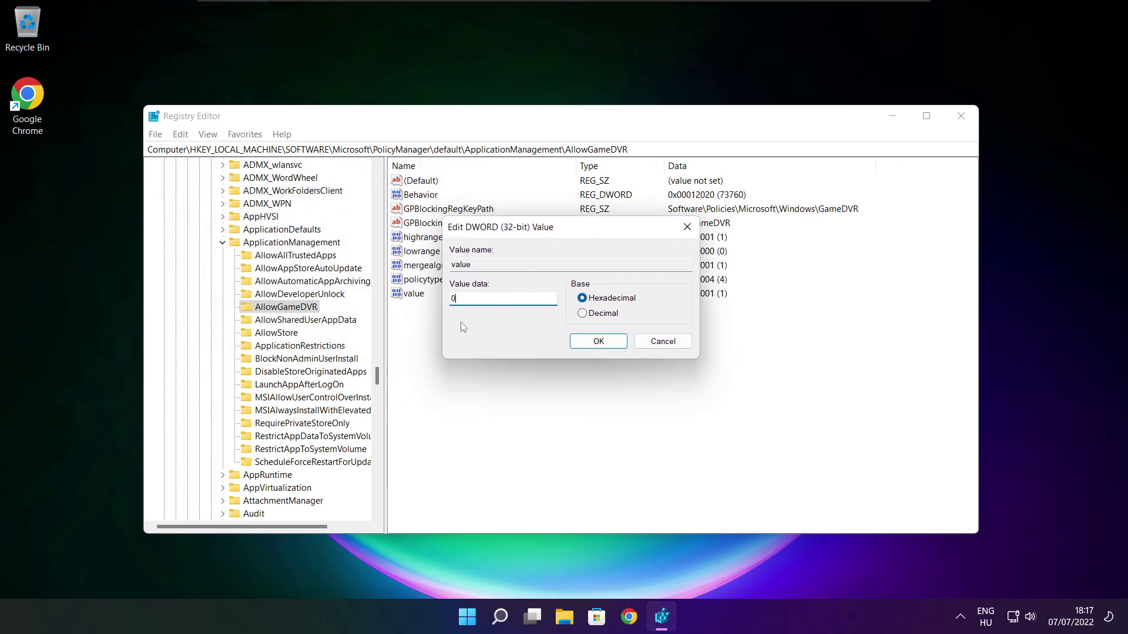
left_click(598, 343)
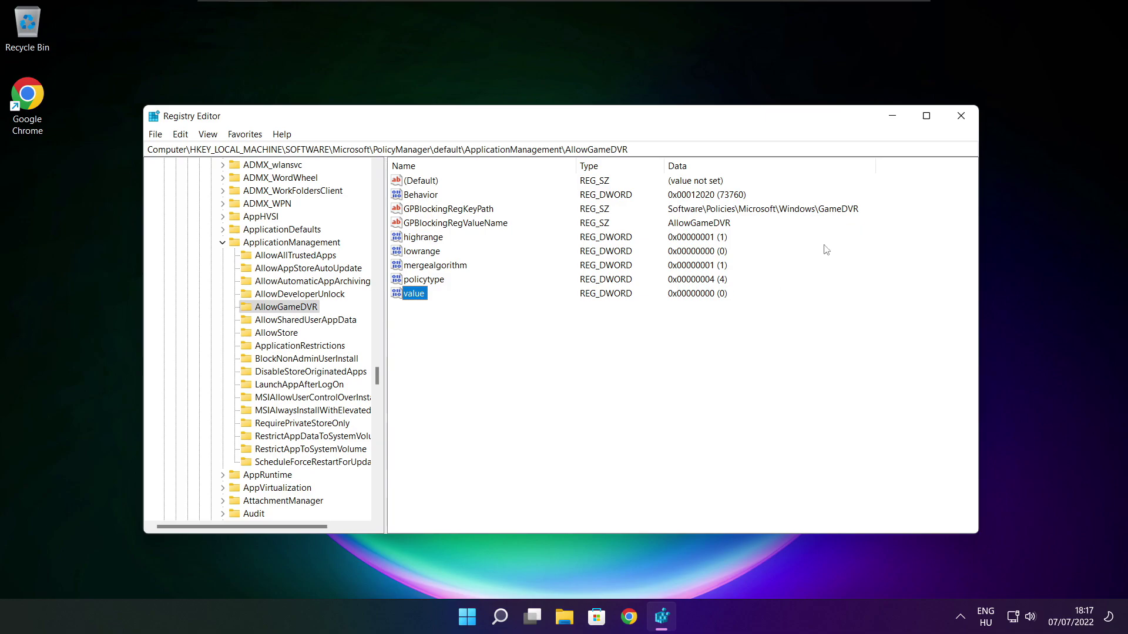
left_click(962, 116)
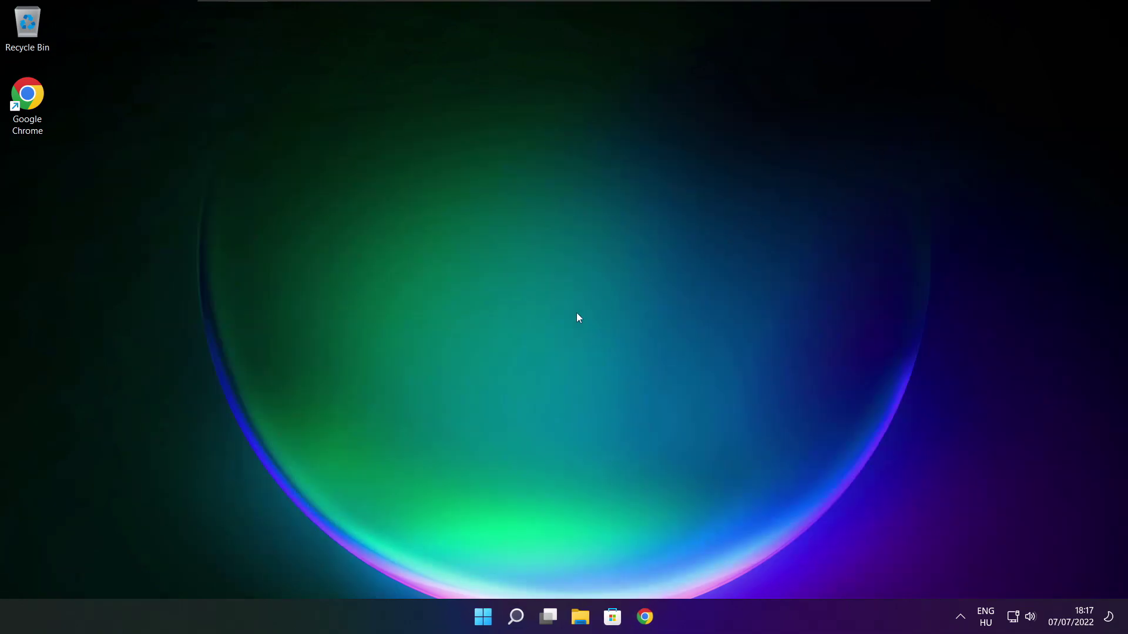
- Return to Chrome's DirectX End-User Runtime page and download dxwebsetup.exe
left_click(647, 617)
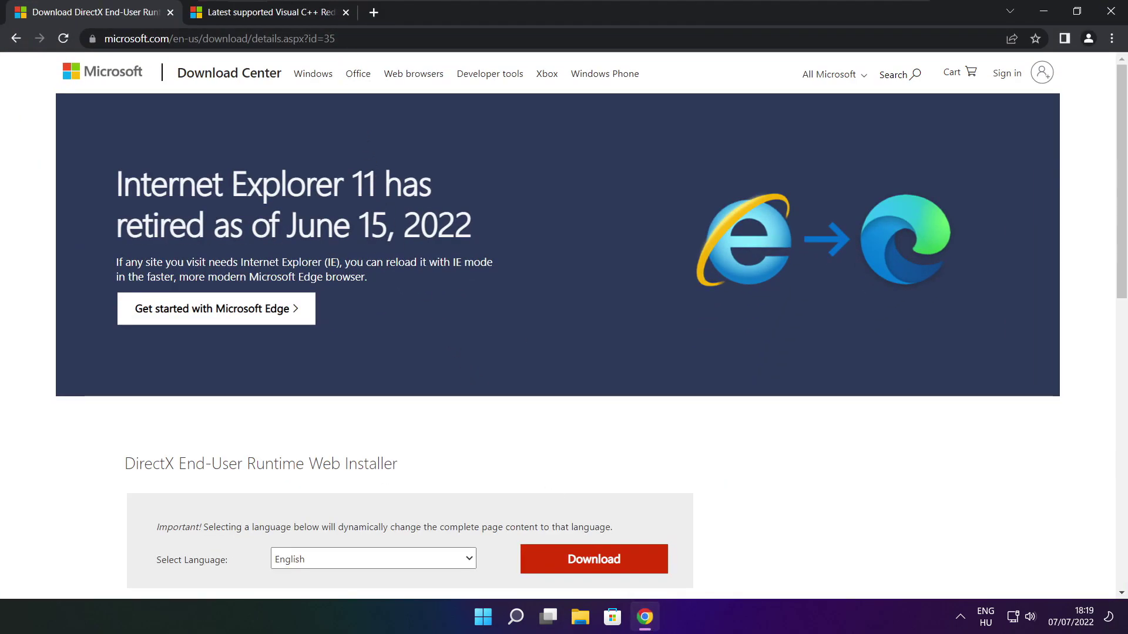
key("ctrl+l")
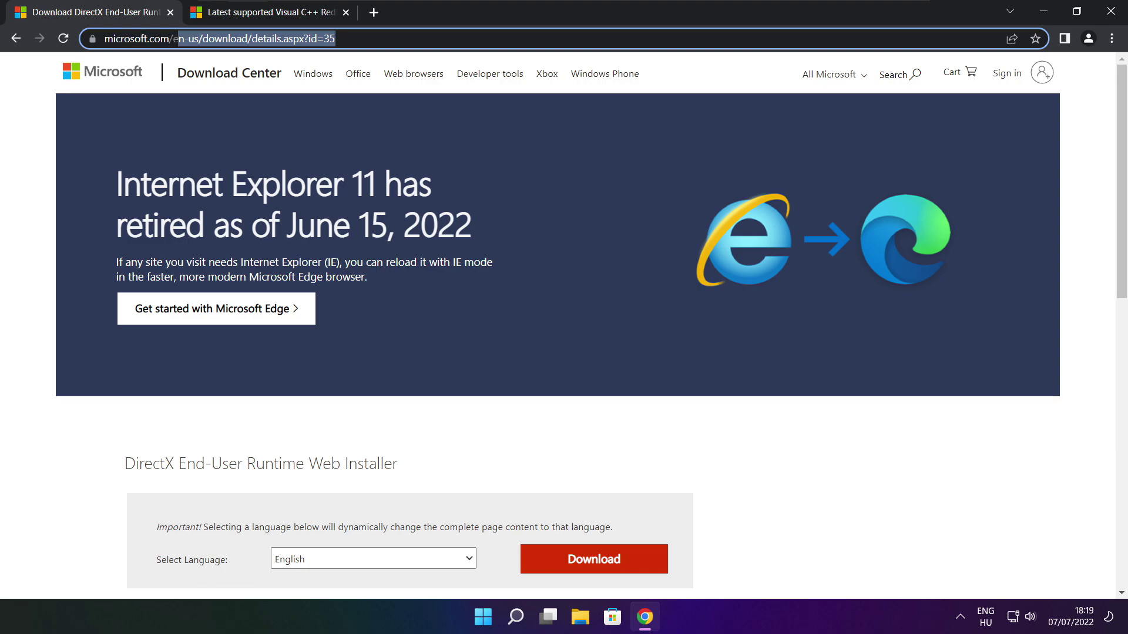
left_click(261, 52)
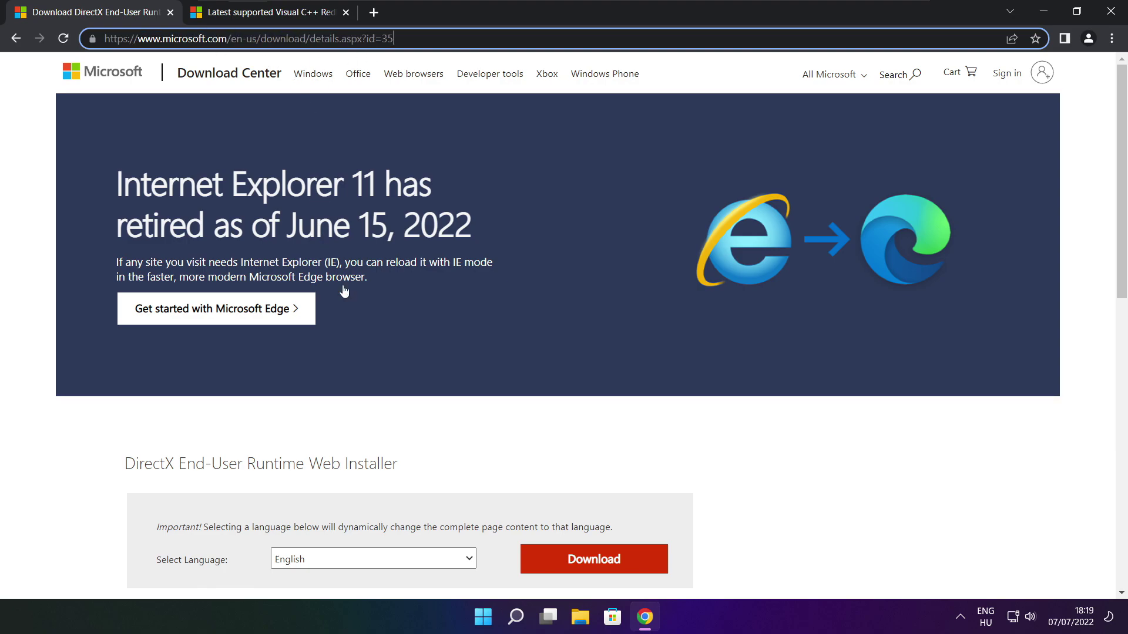
left_click(405, 427)
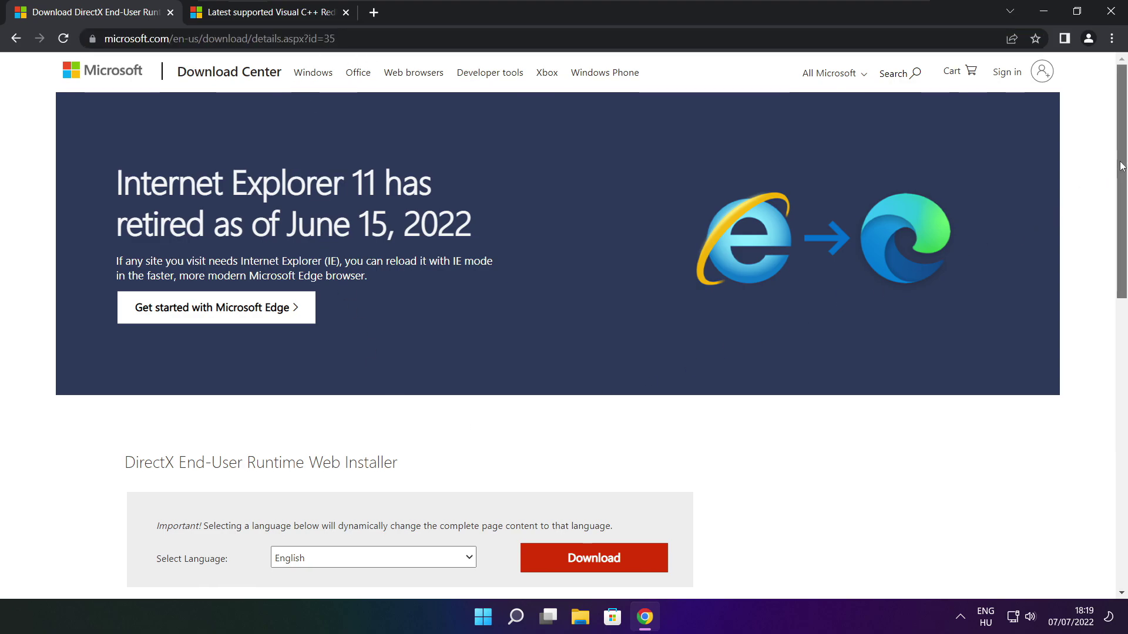
left_click_drag(1121, 180, 1121, 259)
left_click_drag(396, 239, 480, 249)
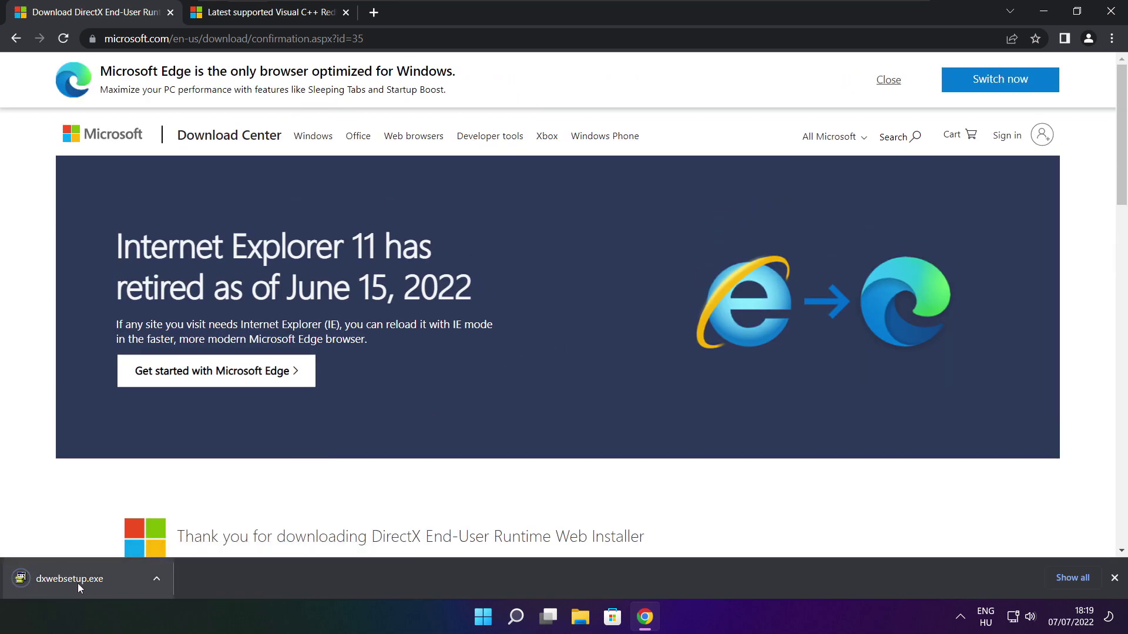
- Run dxwebsetup.exe, accept the license, skip the Bing Bar and install the DirectX components
left_click(106, 580)
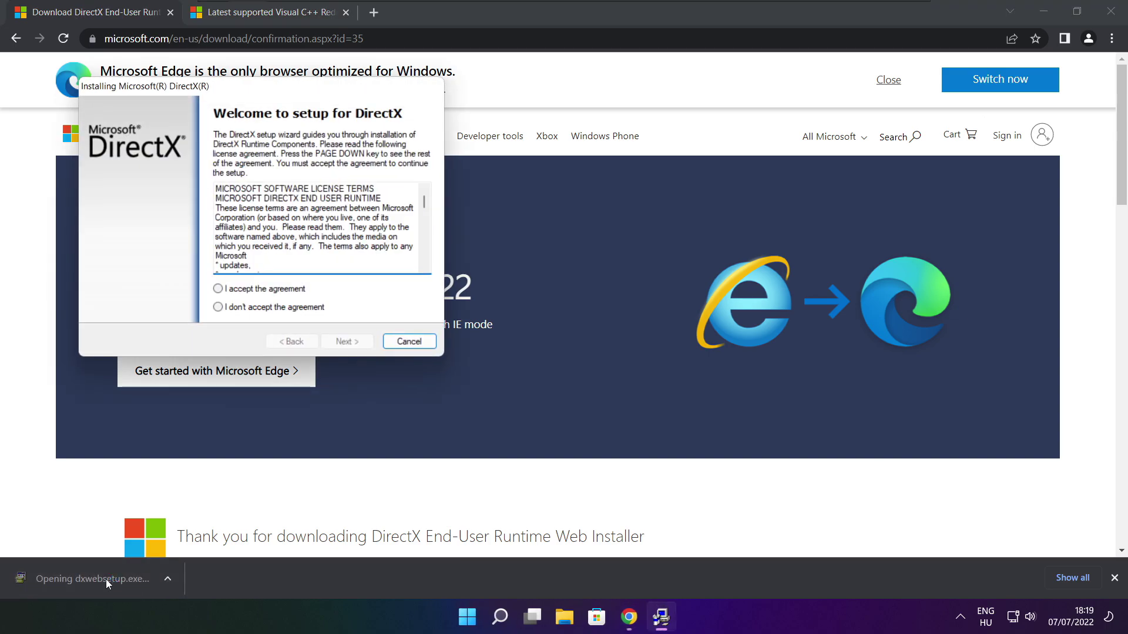
left_click_drag(206, 88, 540, 170)
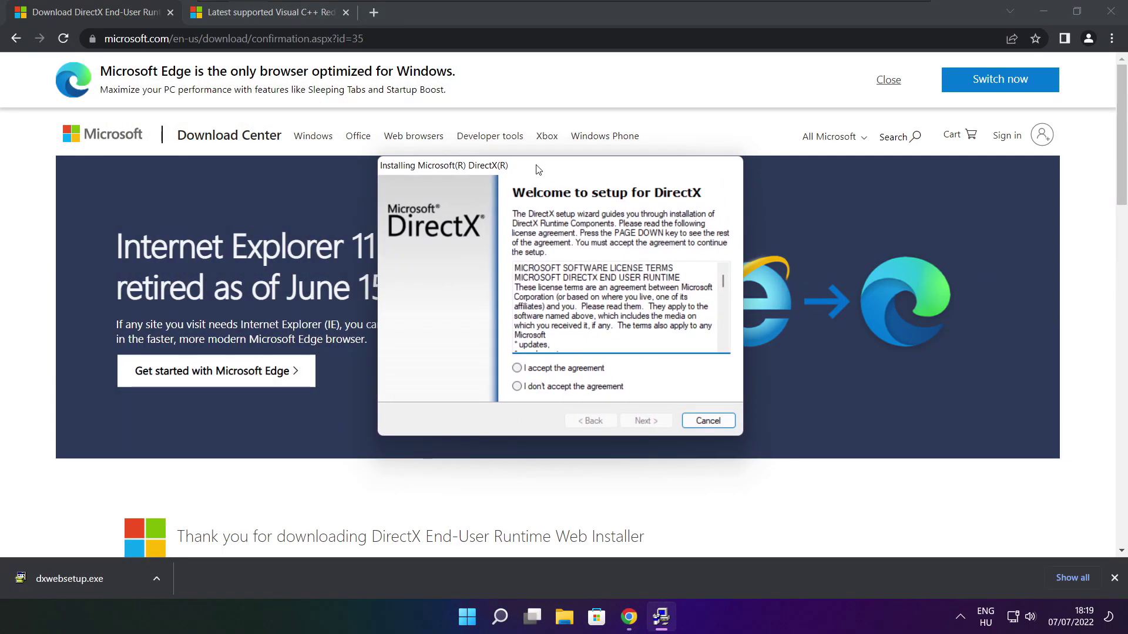
left_click_drag(723, 276, 722, 335)
left_click(516, 368)
left_click(645, 420)
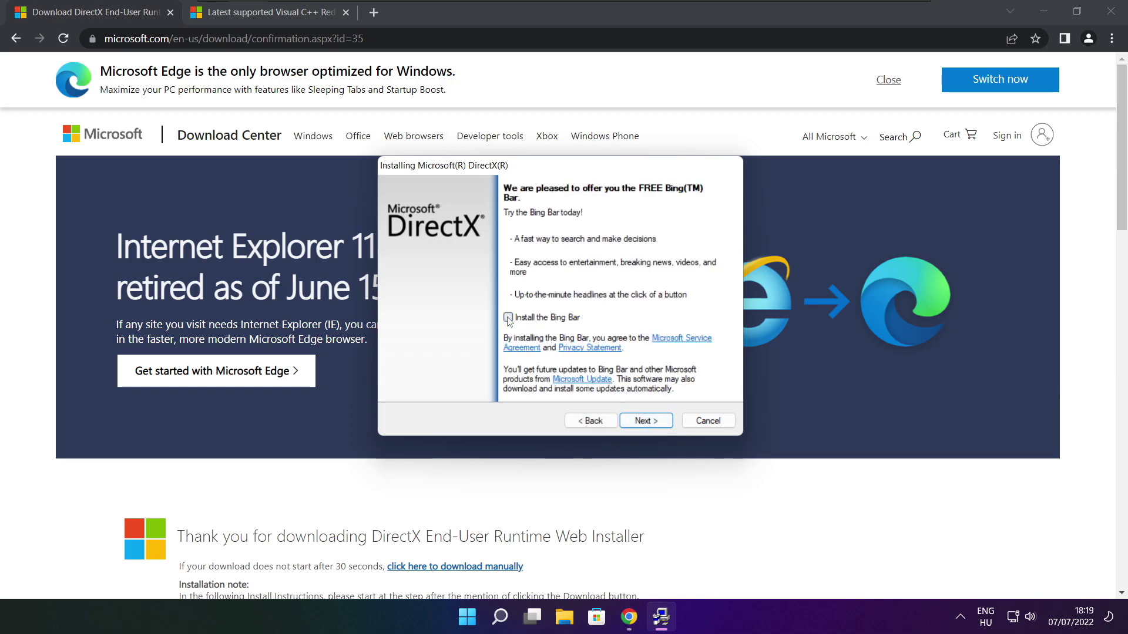
left_click(645, 421)
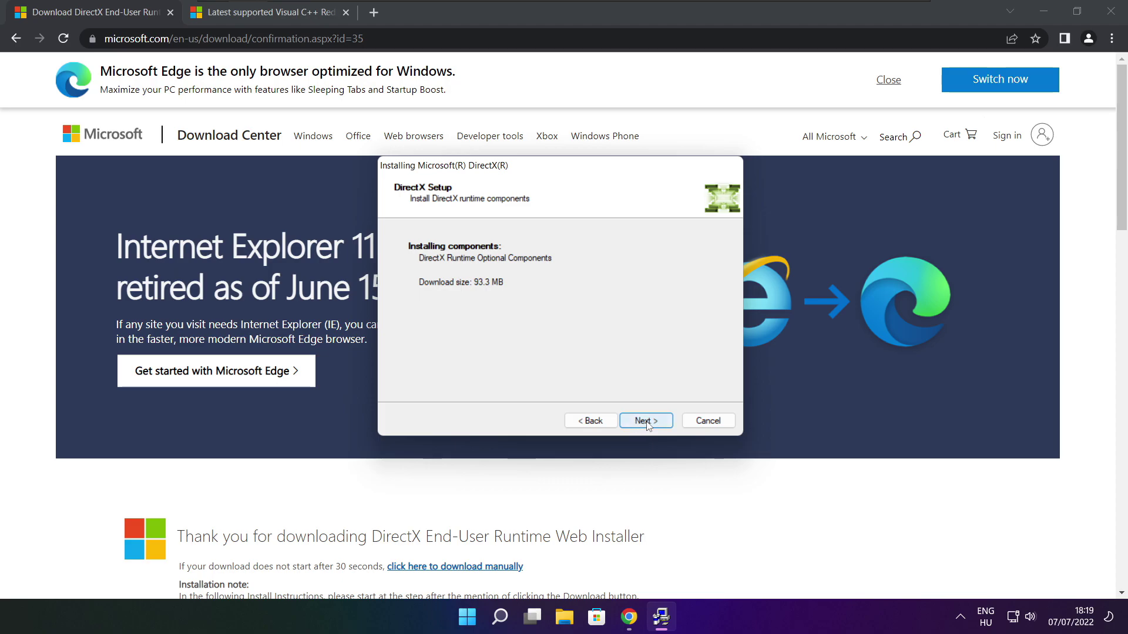
left_click(648, 426)
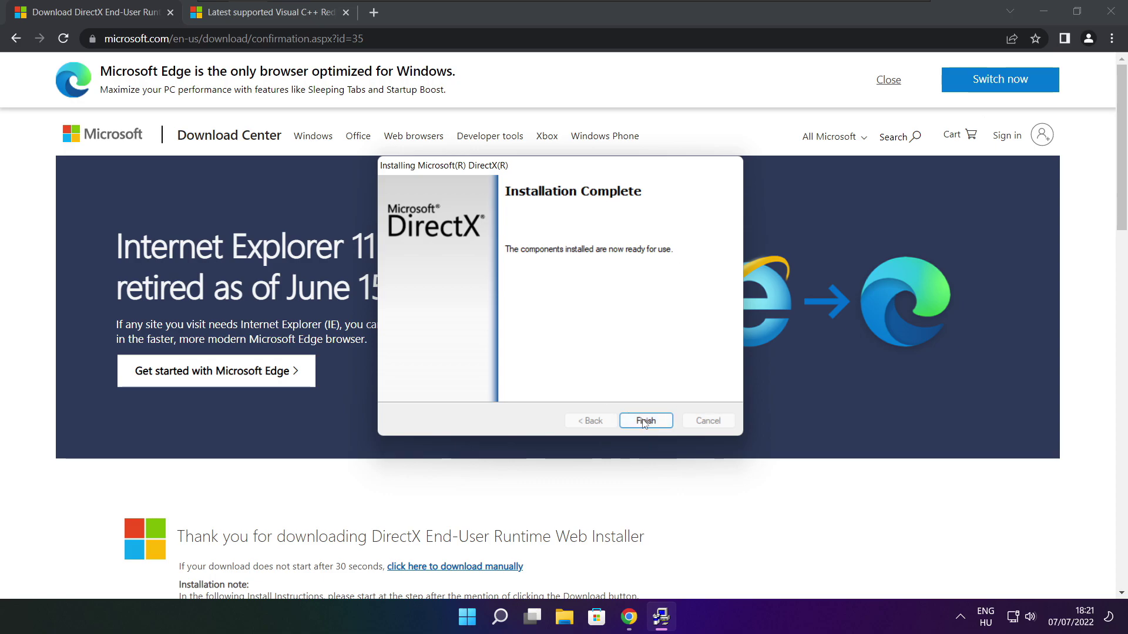
left_click(646, 421)
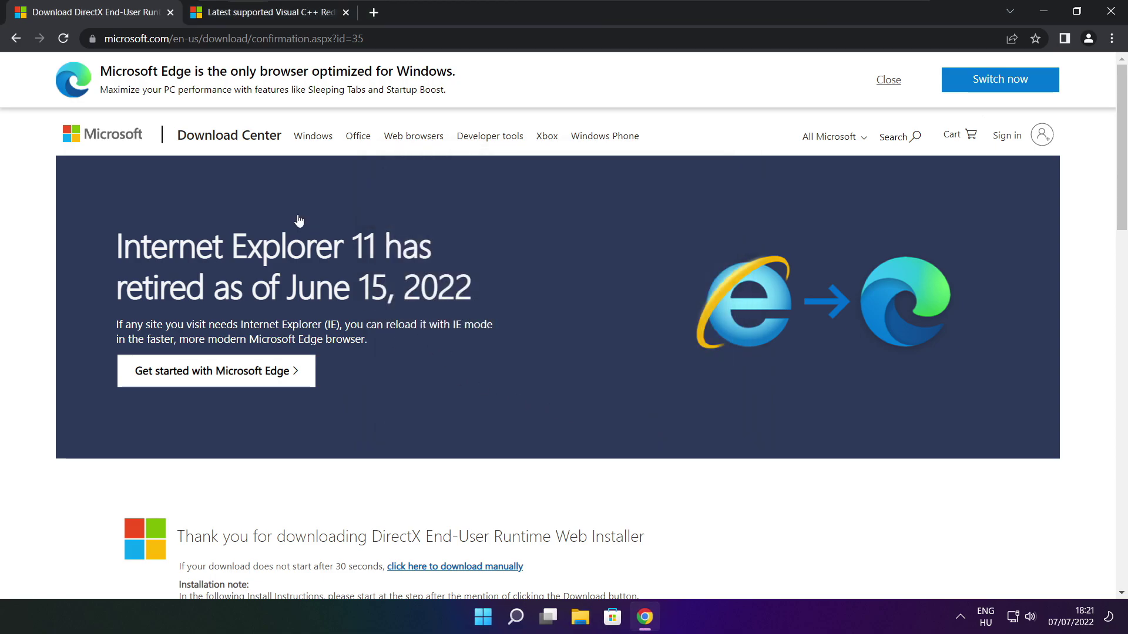
- Close the DirectX tab and locate the Visual C++ redistributable download table
left_click(170, 13)
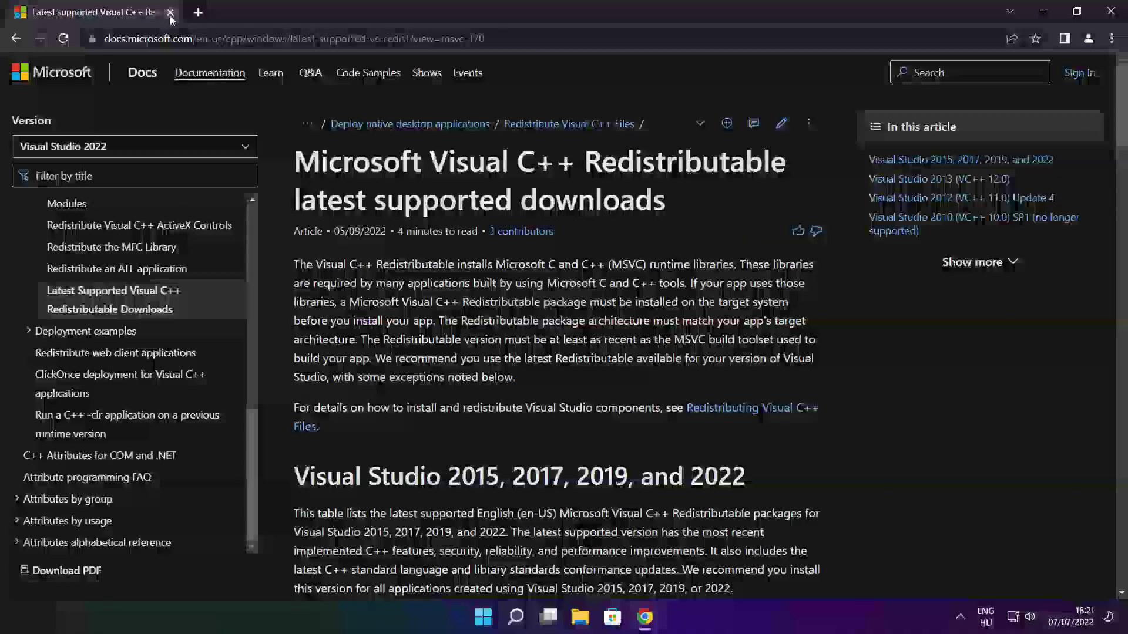
left_click_drag(485, 38, 336, 38)
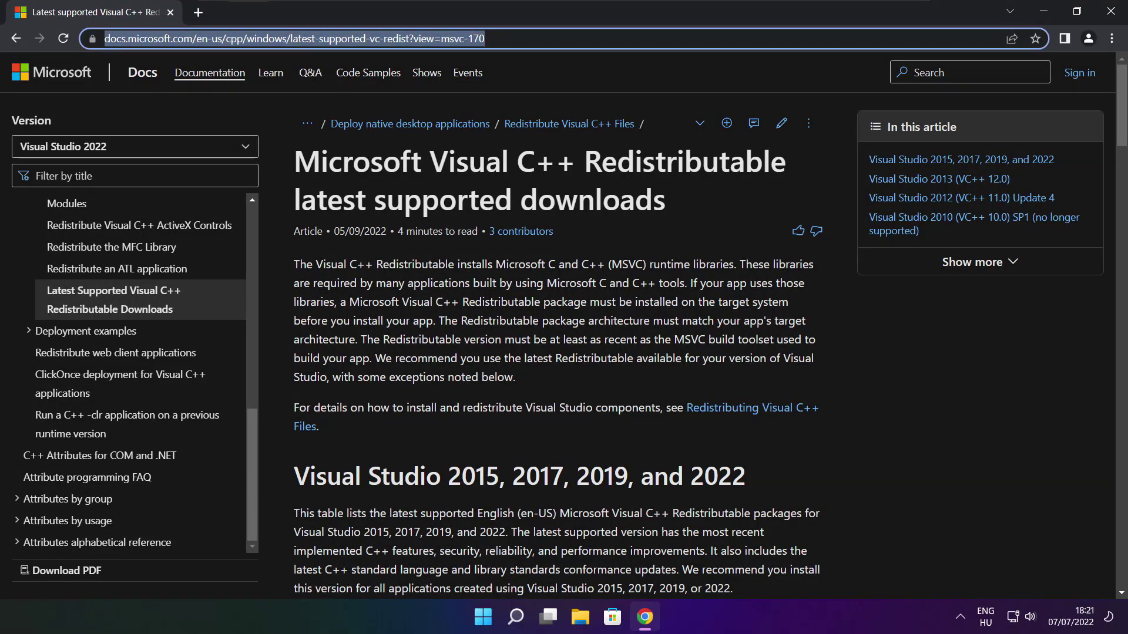
left_click(558, 71)
mouse_move(1121, 106)
left_mouse_down()
mouse_move(1115, 175)
mouse_move(1114, 164)
left_mouse_up()
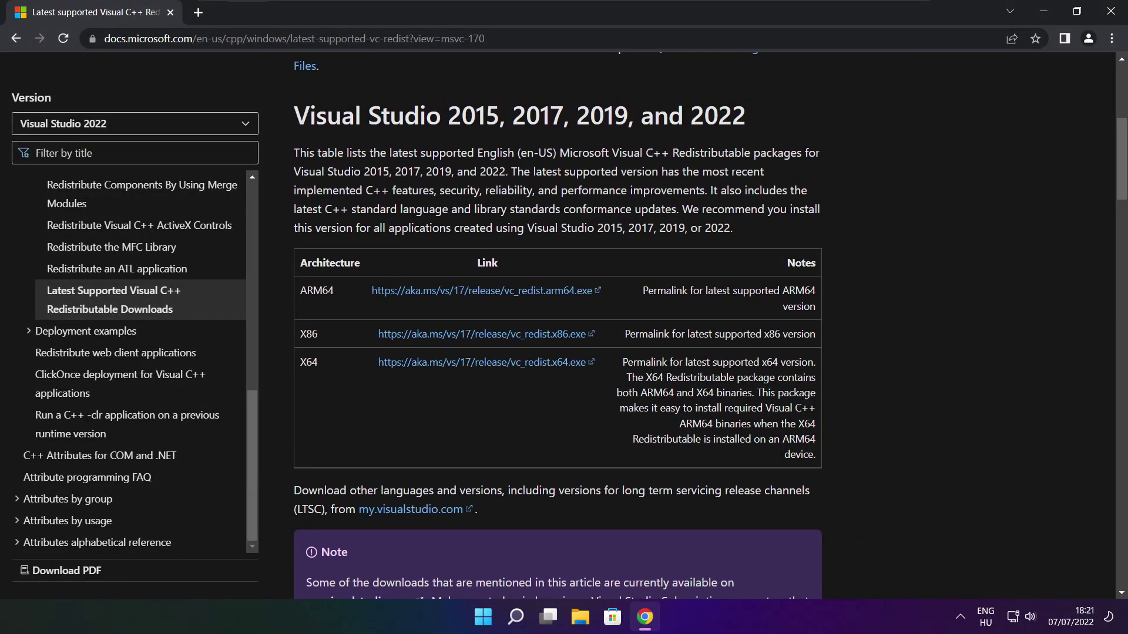
left_click_drag(300, 289, 758, 395)
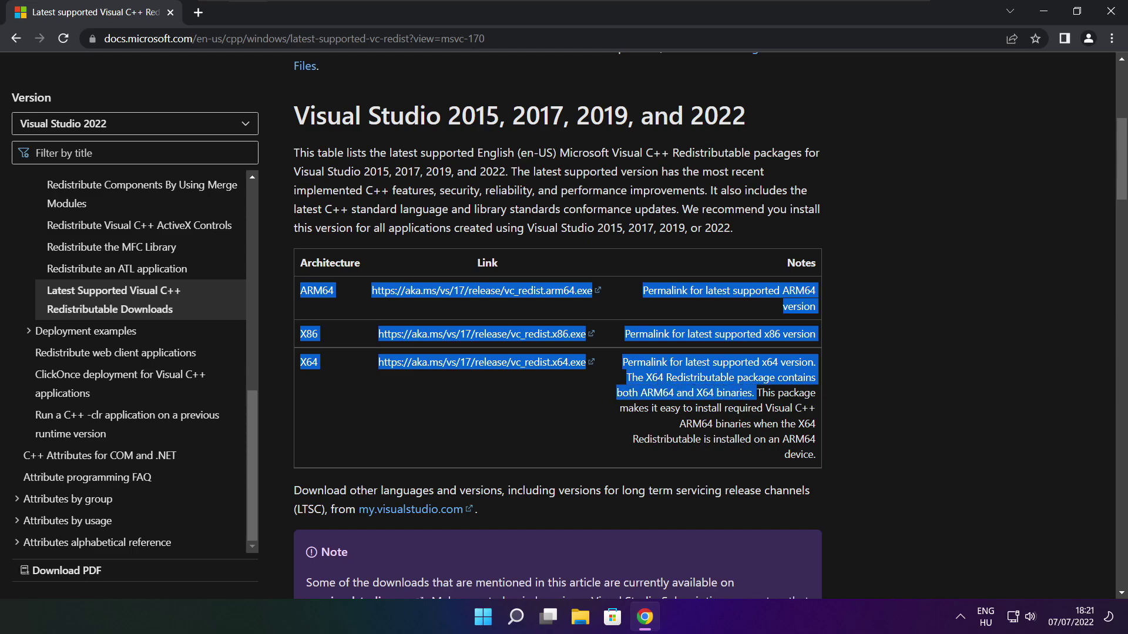
left_click(758, 405)
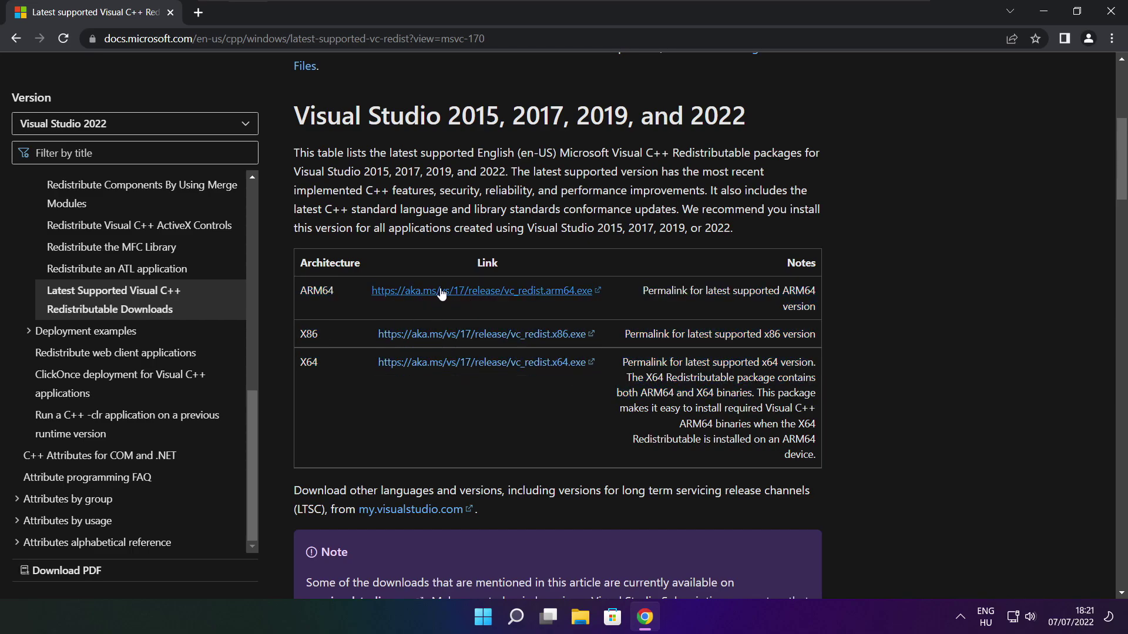
- Download the ARM64, x86 and x64 redistributables and launch VC_redist.arm64.exe
left_click(468, 292)
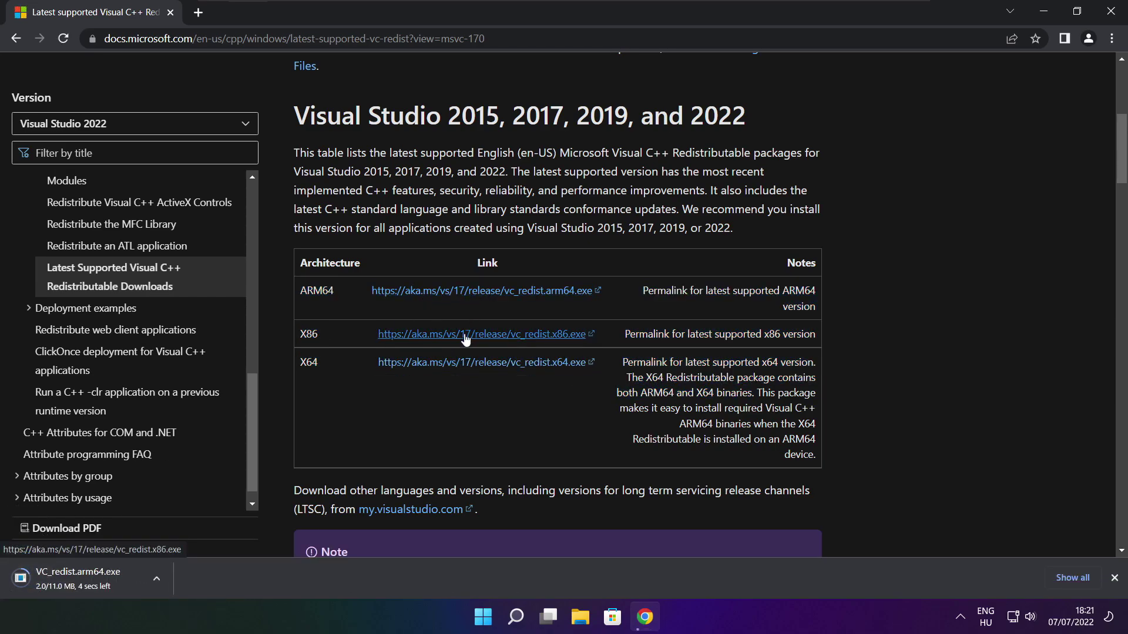
left_click(465, 339)
left_click(464, 364)
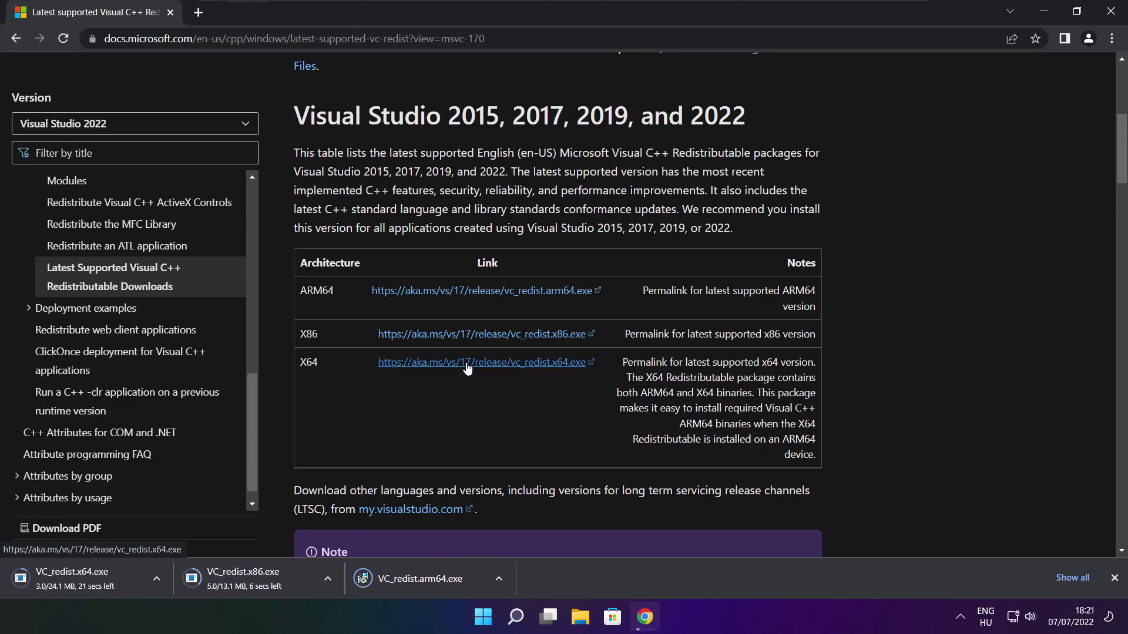
left_click(429, 581)
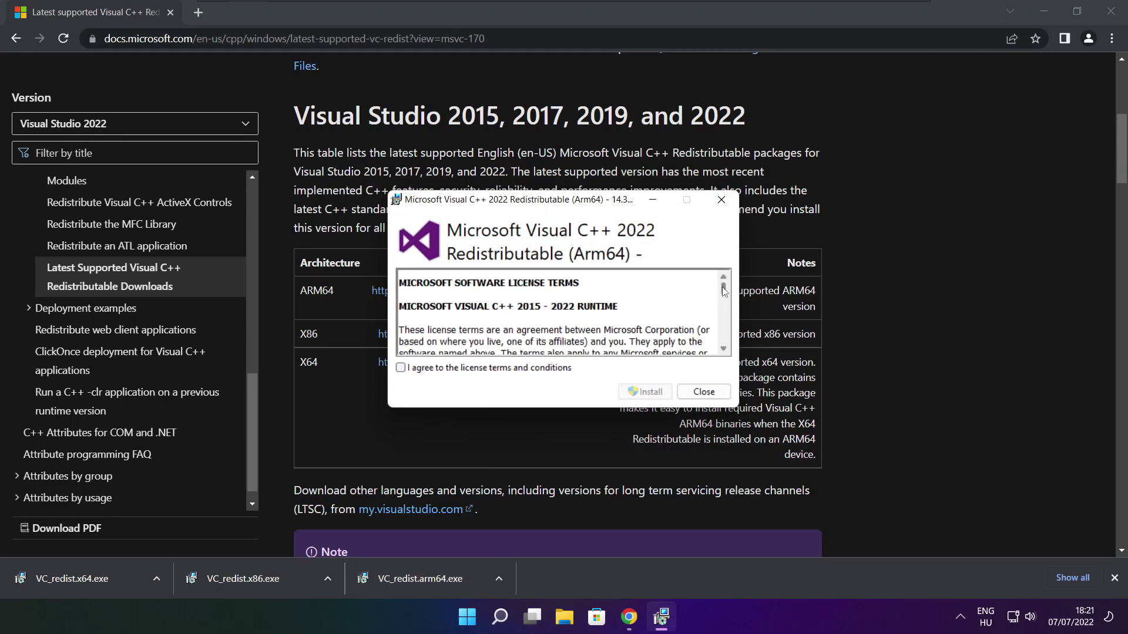
left_click_drag(724, 289, 724, 342)
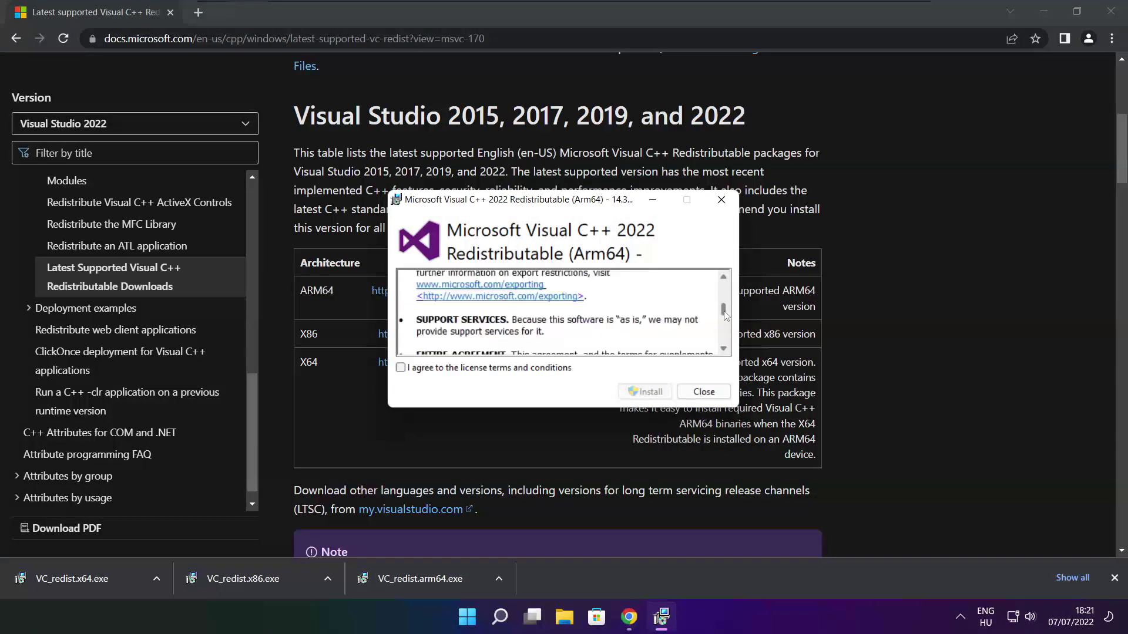
- Try installing the ARM64 redistributable, then dismiss its failed setup
left_click(400, 368)
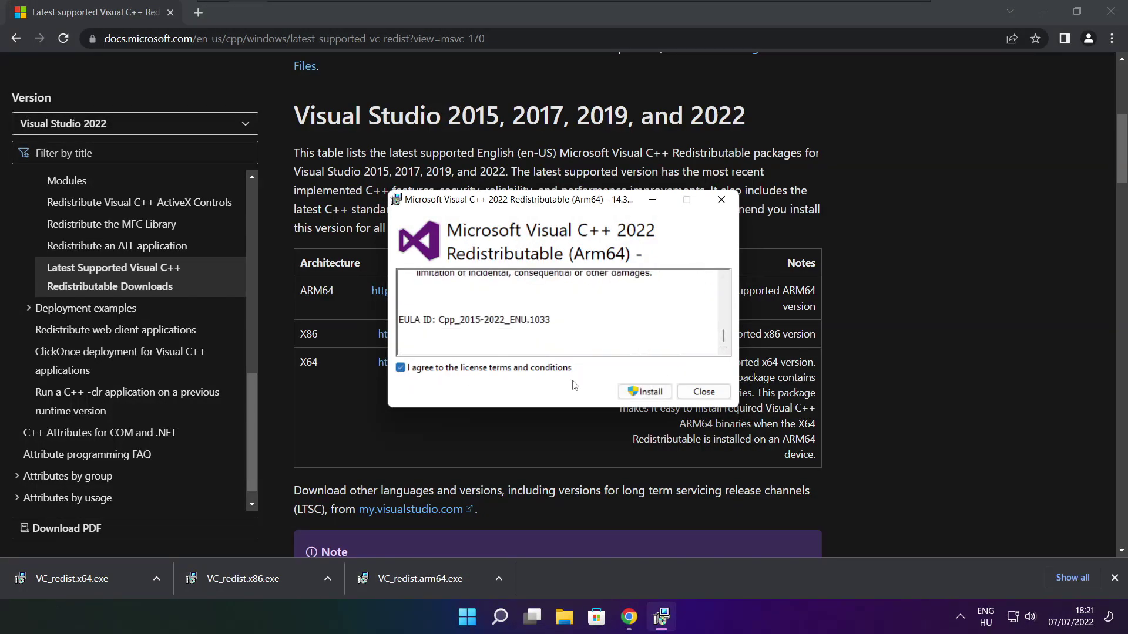
left_click(640, 393)
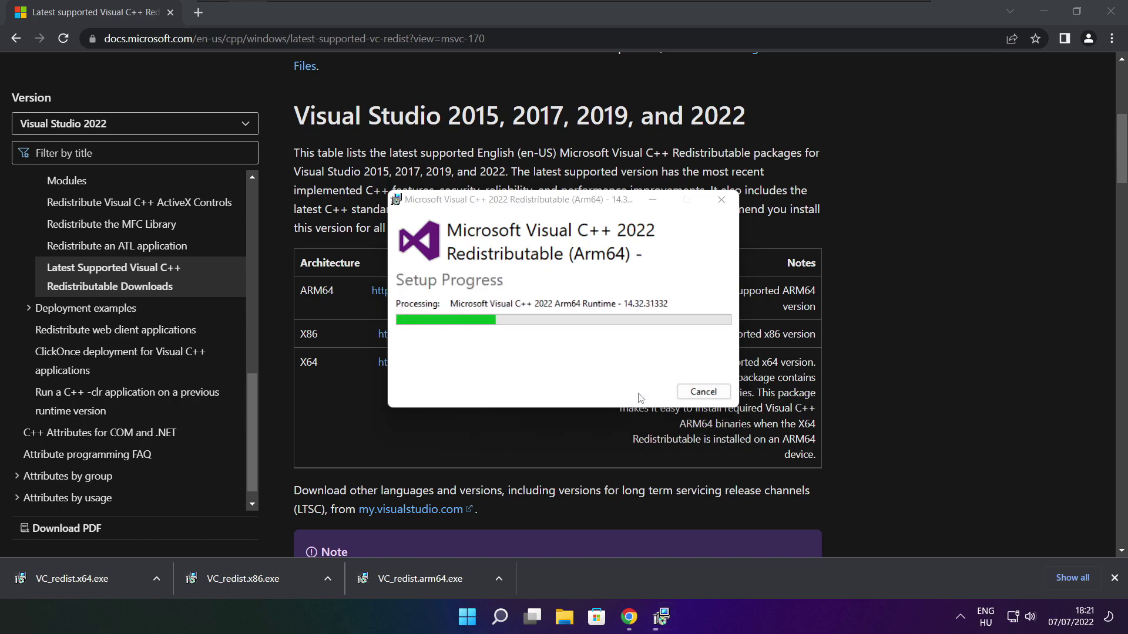
left_click(704, 391)
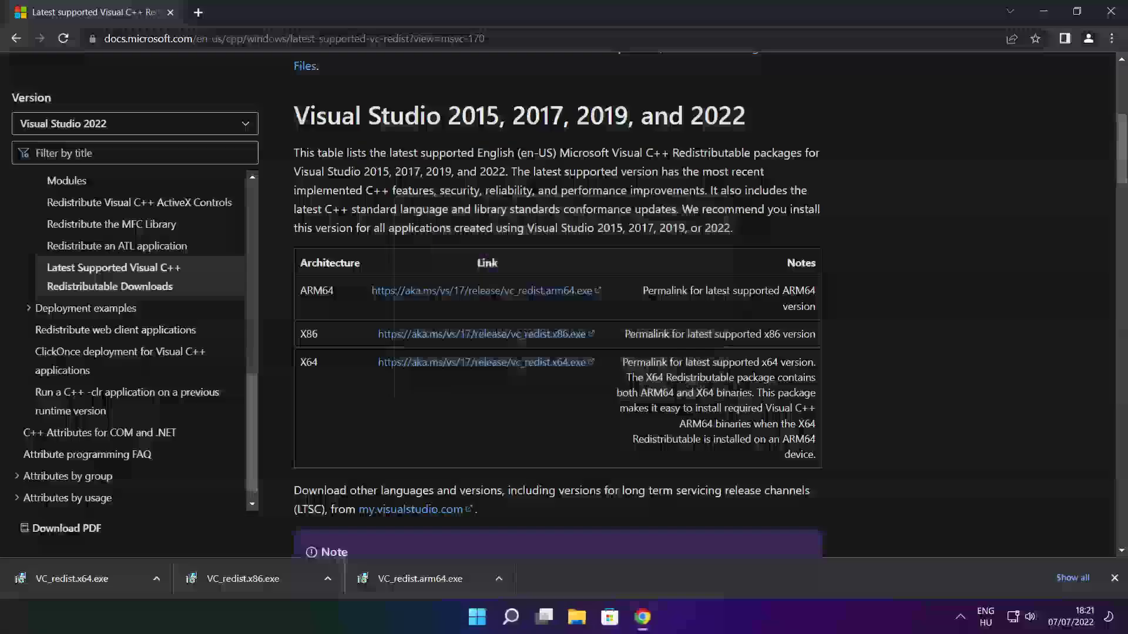
- Install the x86 Visual C++ 2015-2022 redistributable and close its setup
left_click(265, 577)
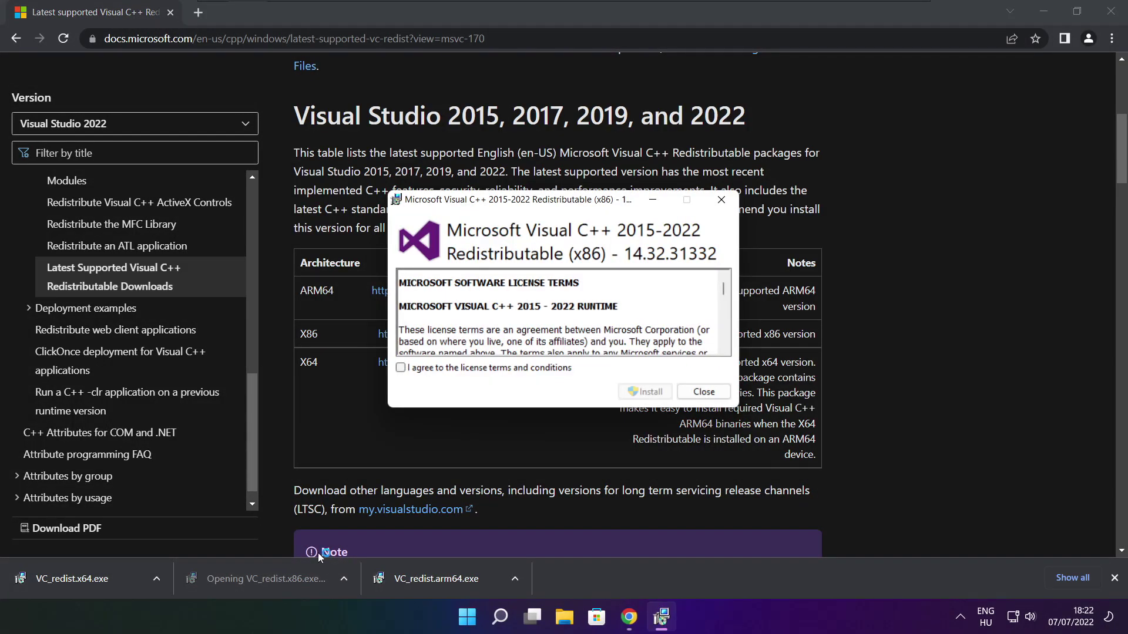
left_click_drag(724, 289, 724, 349)
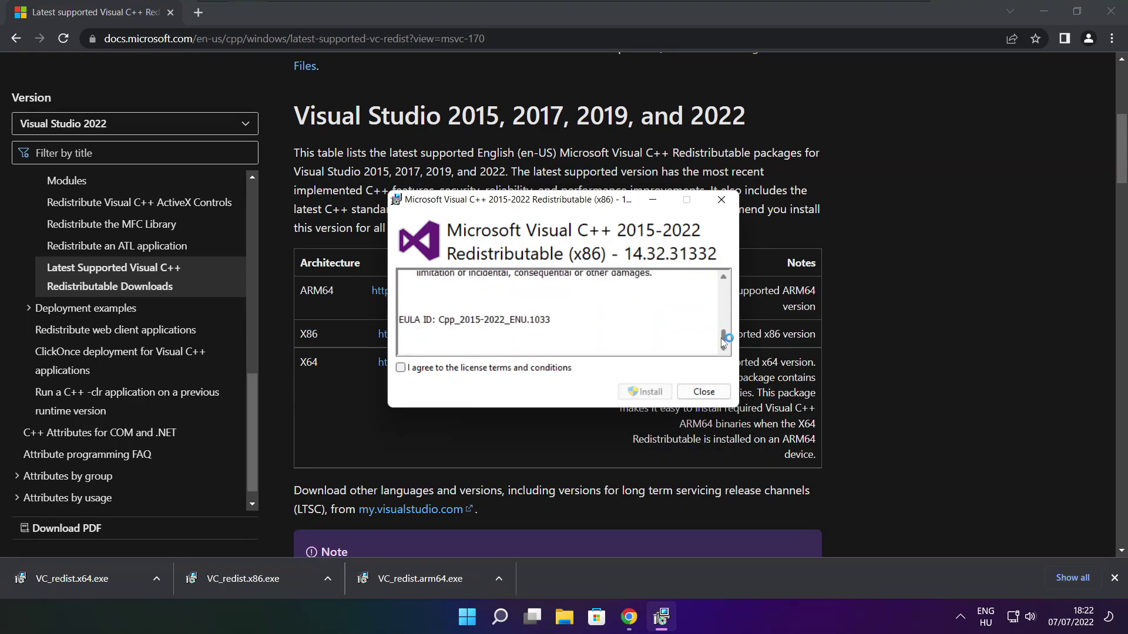
left_click(400, 367)
left_click(645, 392)
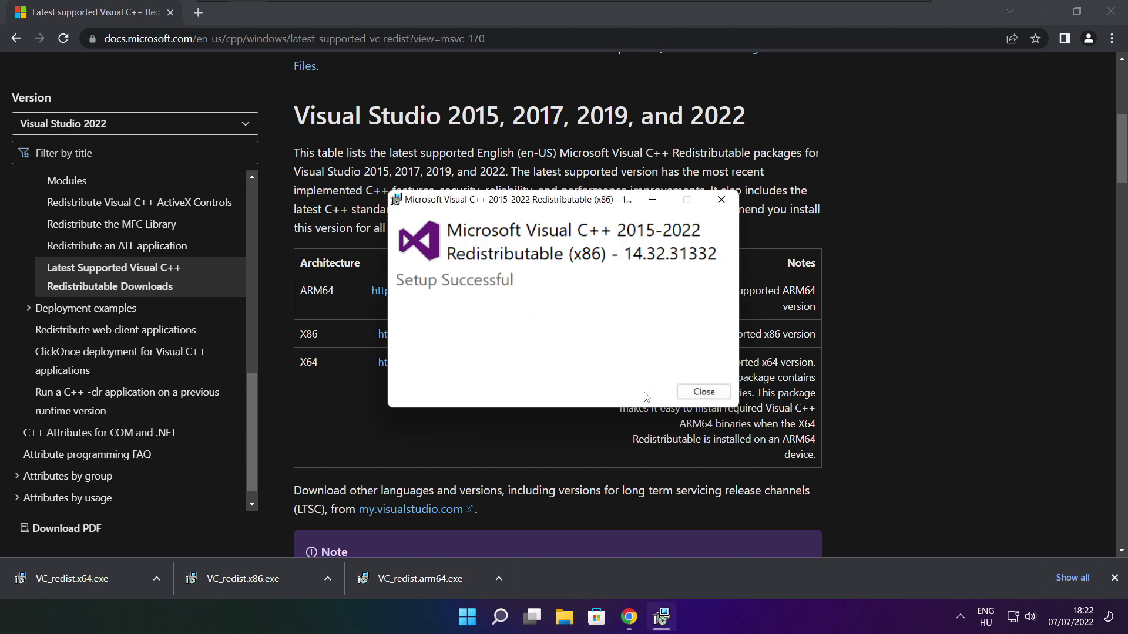
left_click(705, 392)
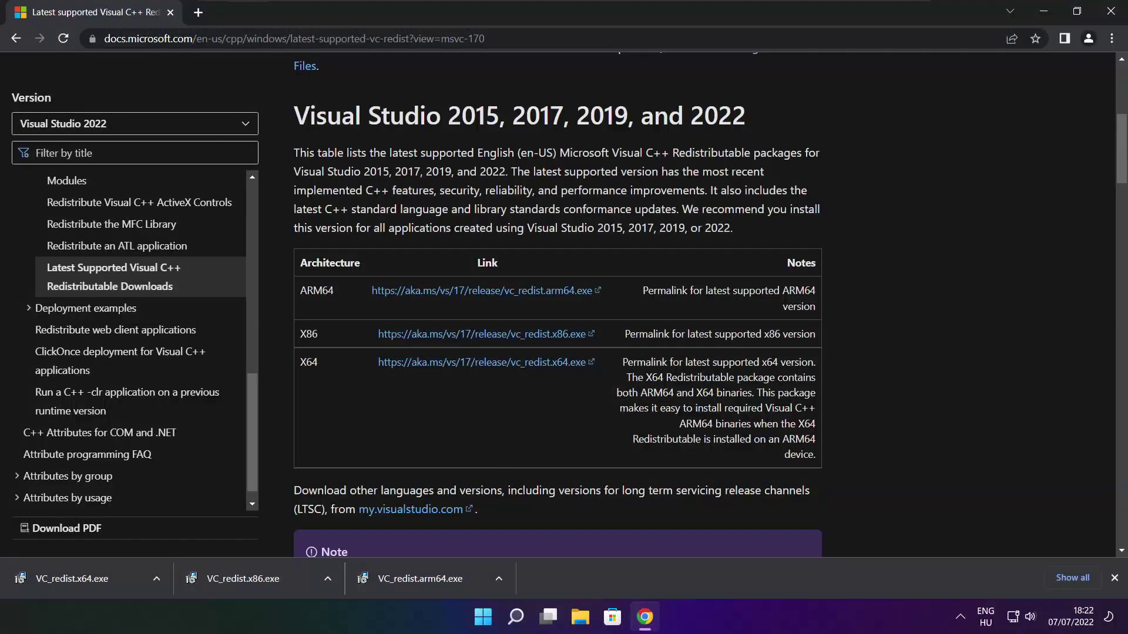
- Install the x64 redistributable (14.32.31332) and close its setup
left_click(85, 579)
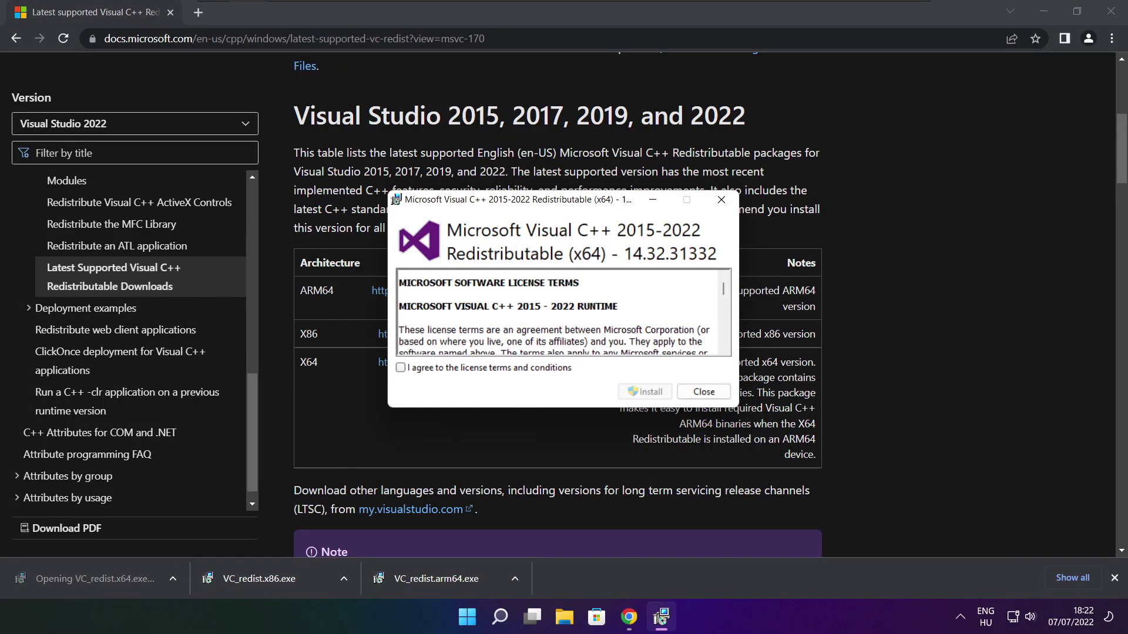
left_click_drag(724, 289, 724, 348)
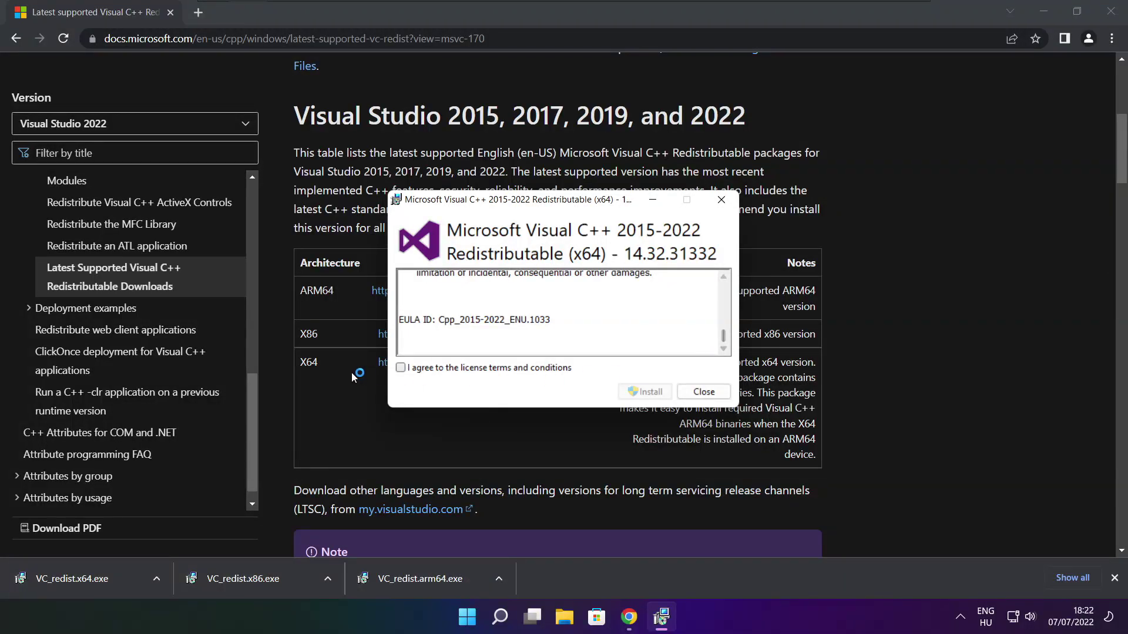
left_click(400, 367)
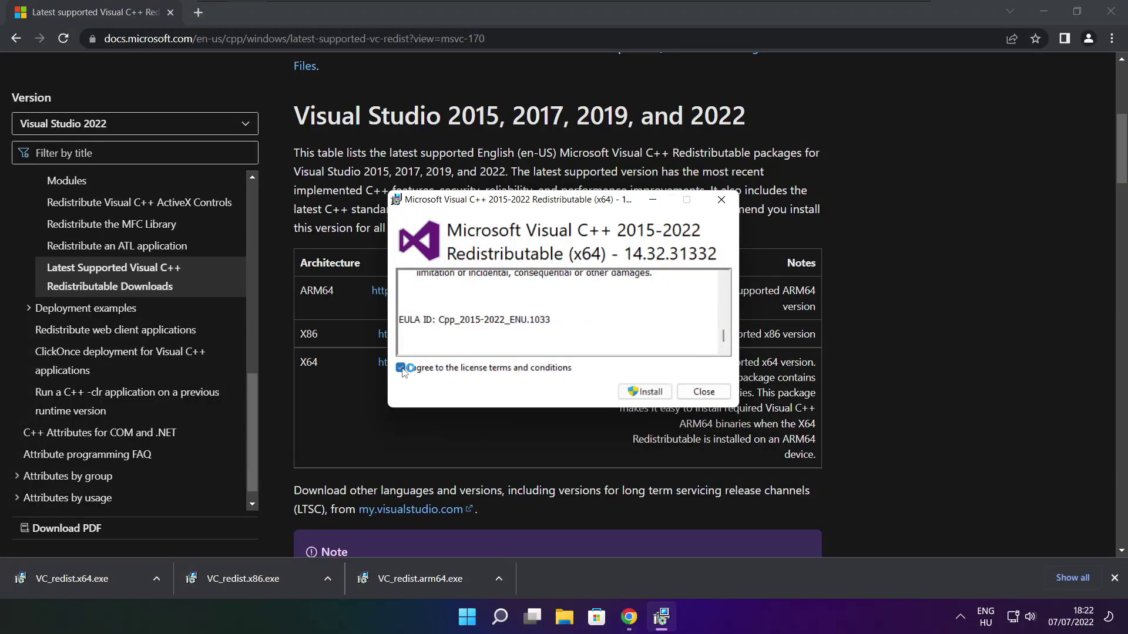
left_click(645, 391)
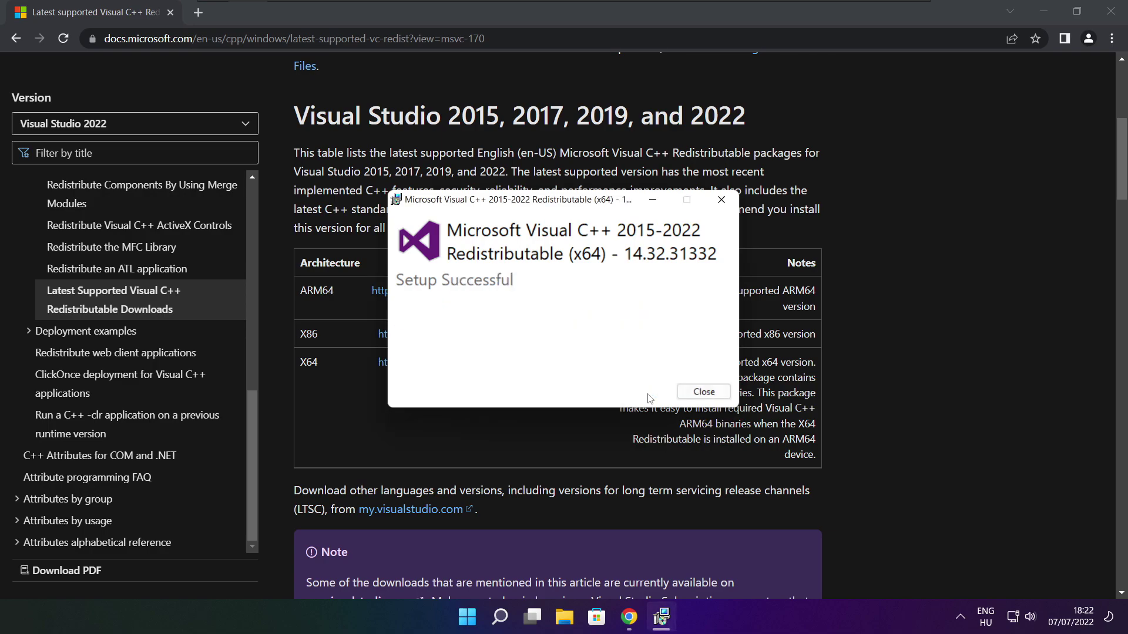
left_click(703, 392)
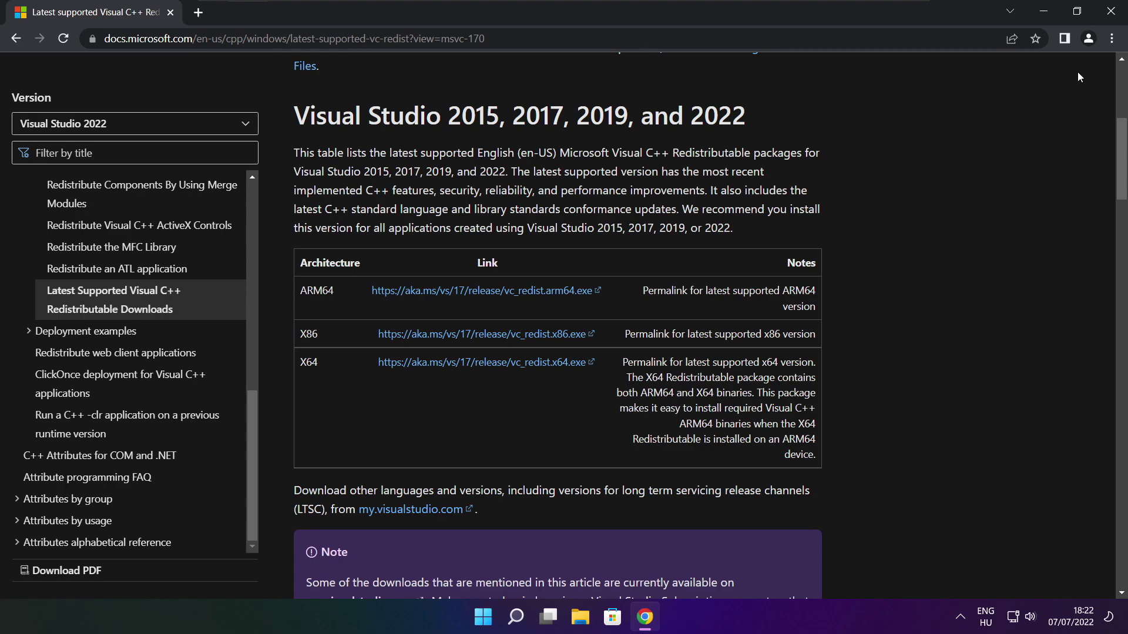
- Close Chrome and restart the PC from the Start menu power options
left_click(1112, 12)
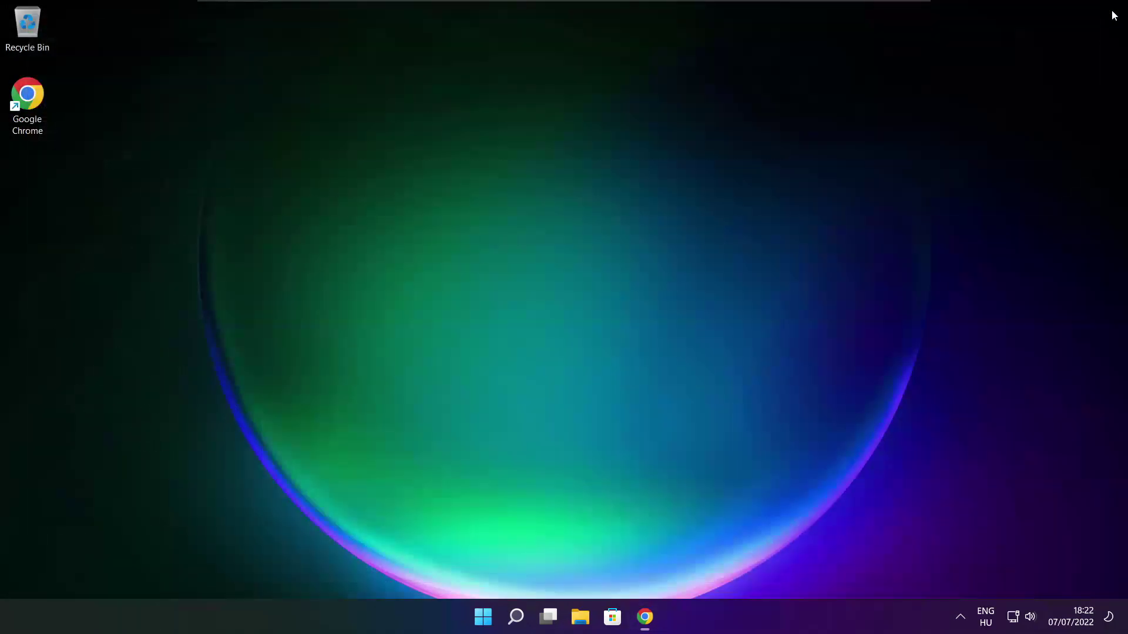
left_click(483, 617)
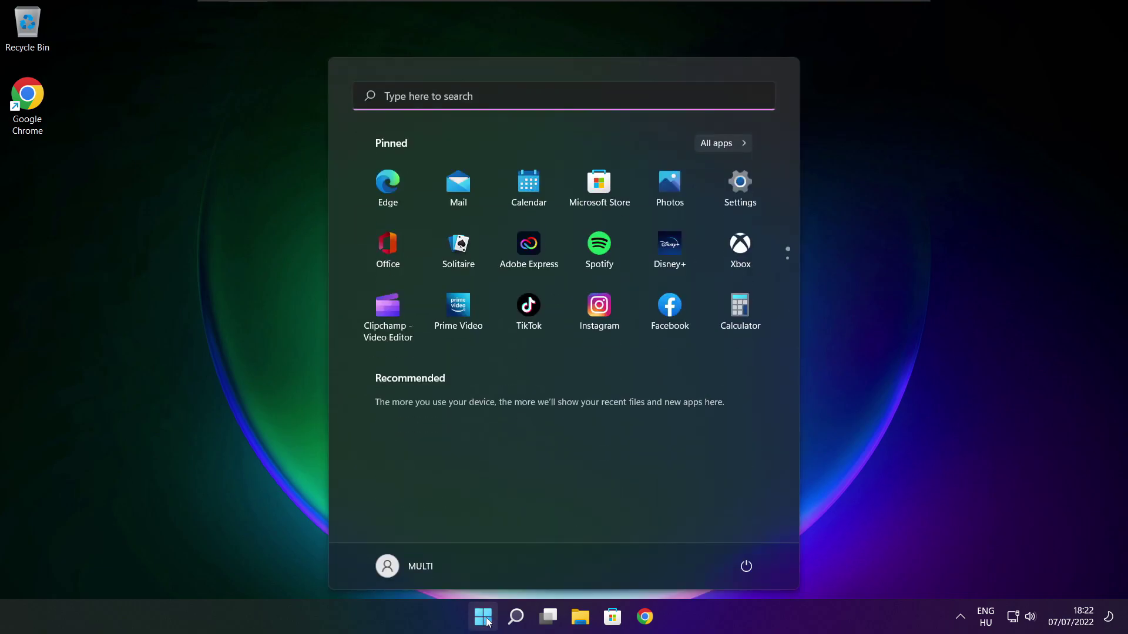
left_click(746, 567)
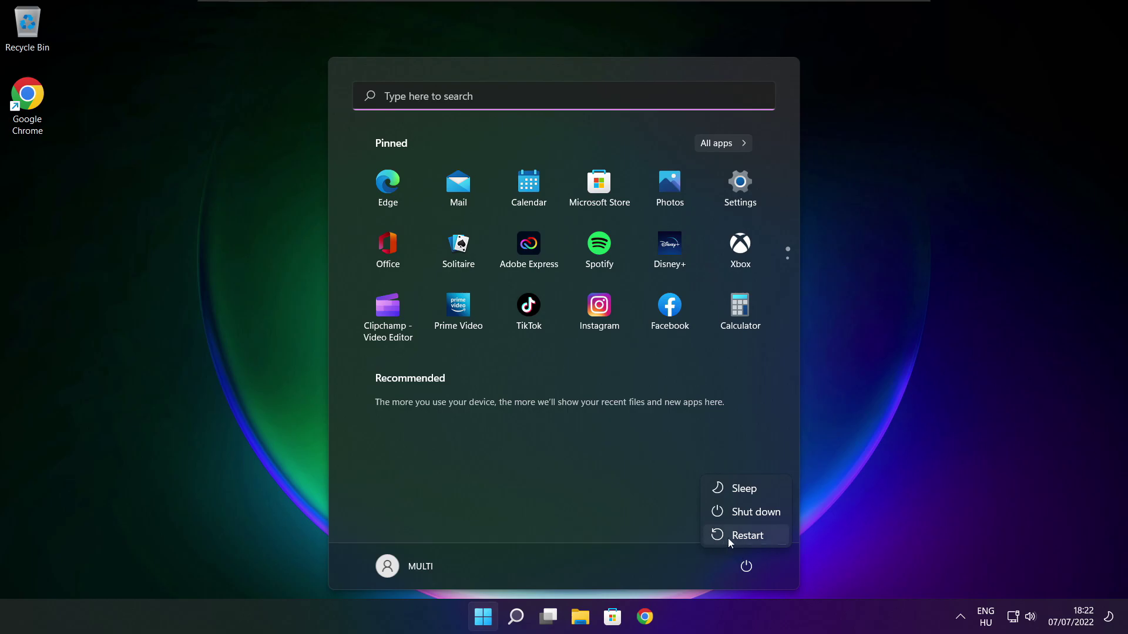
left_click(747, 534)
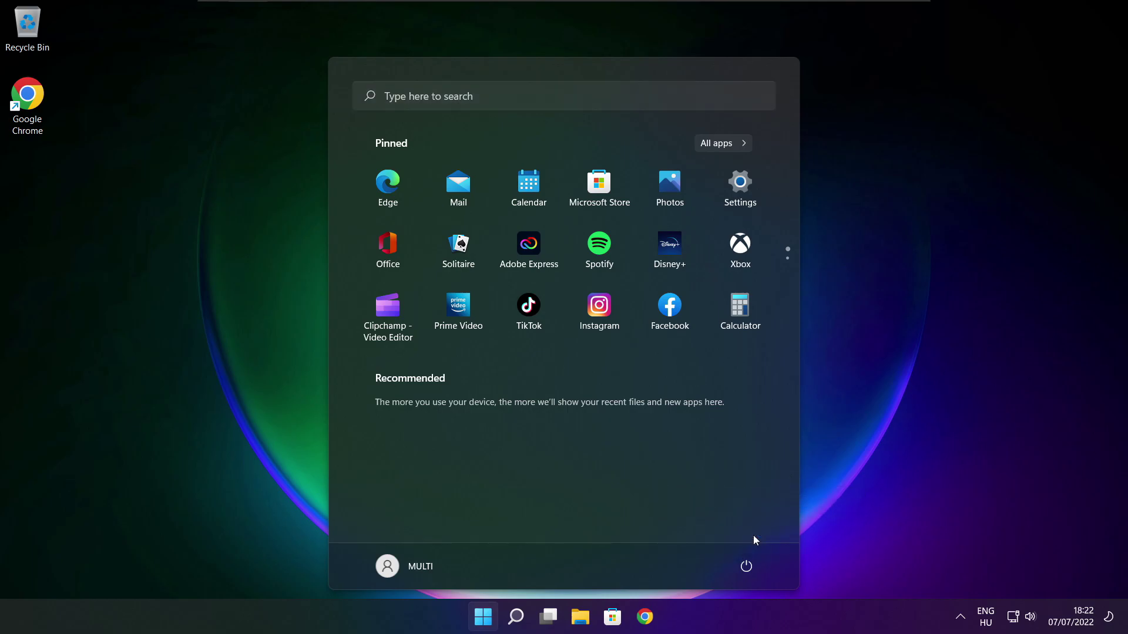